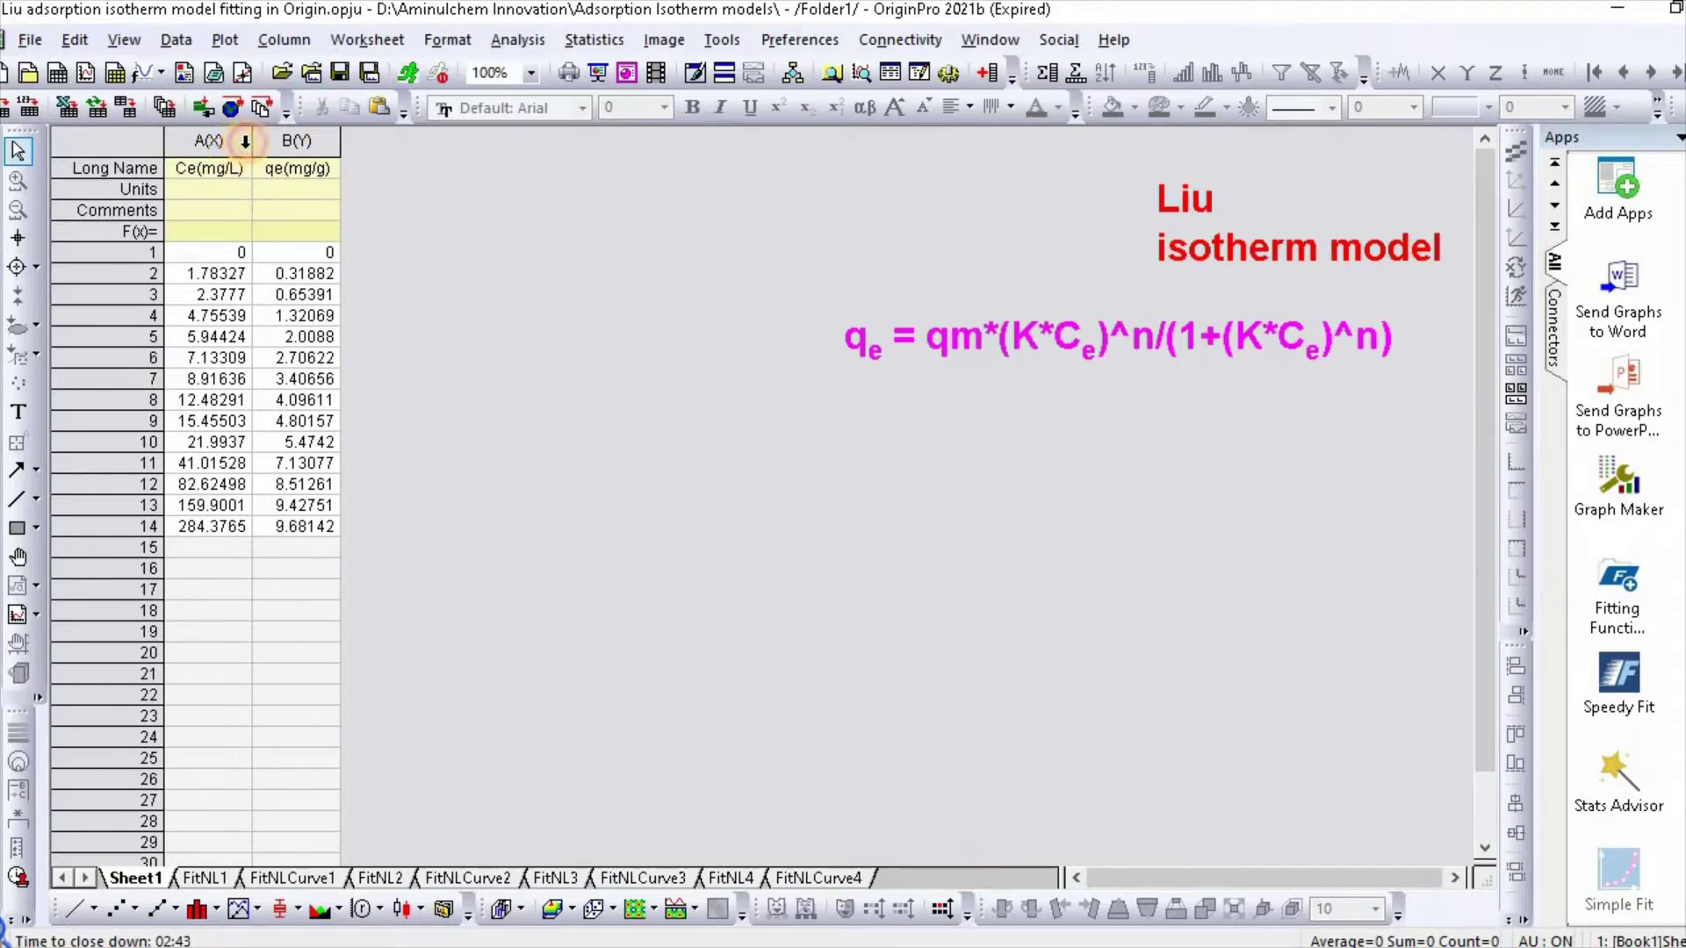
Plot the Ce and qe columns as a scatter graph in Graph3
left_click_drag(245, 141, 293, 141)
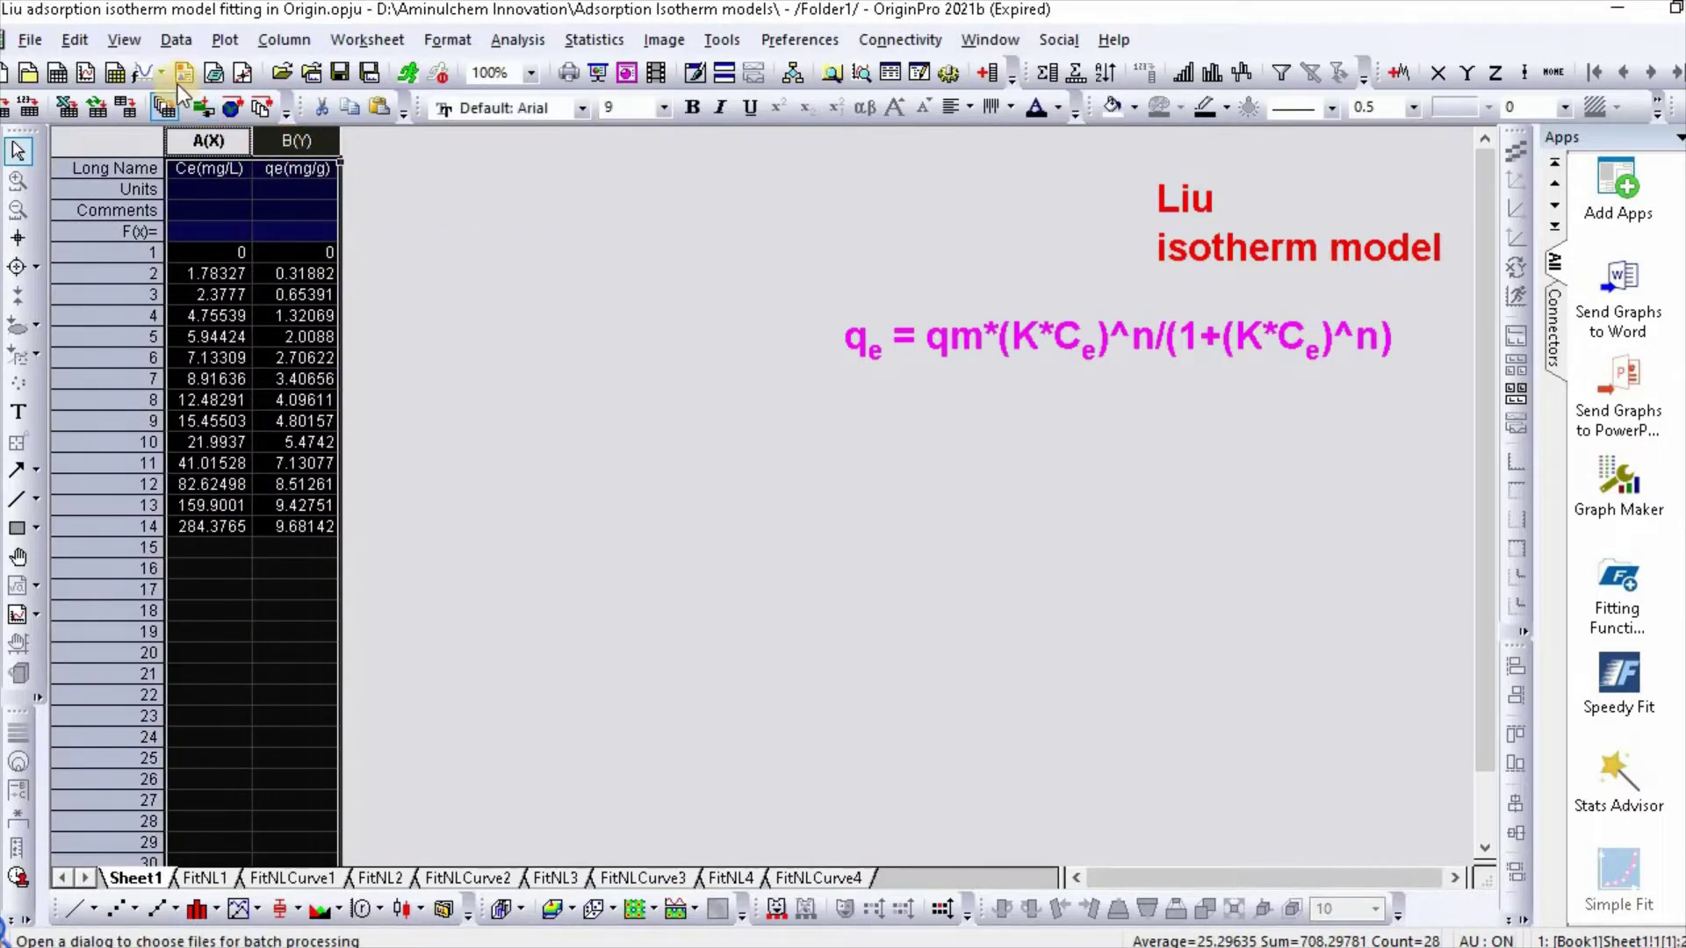
right_click(220, 180)
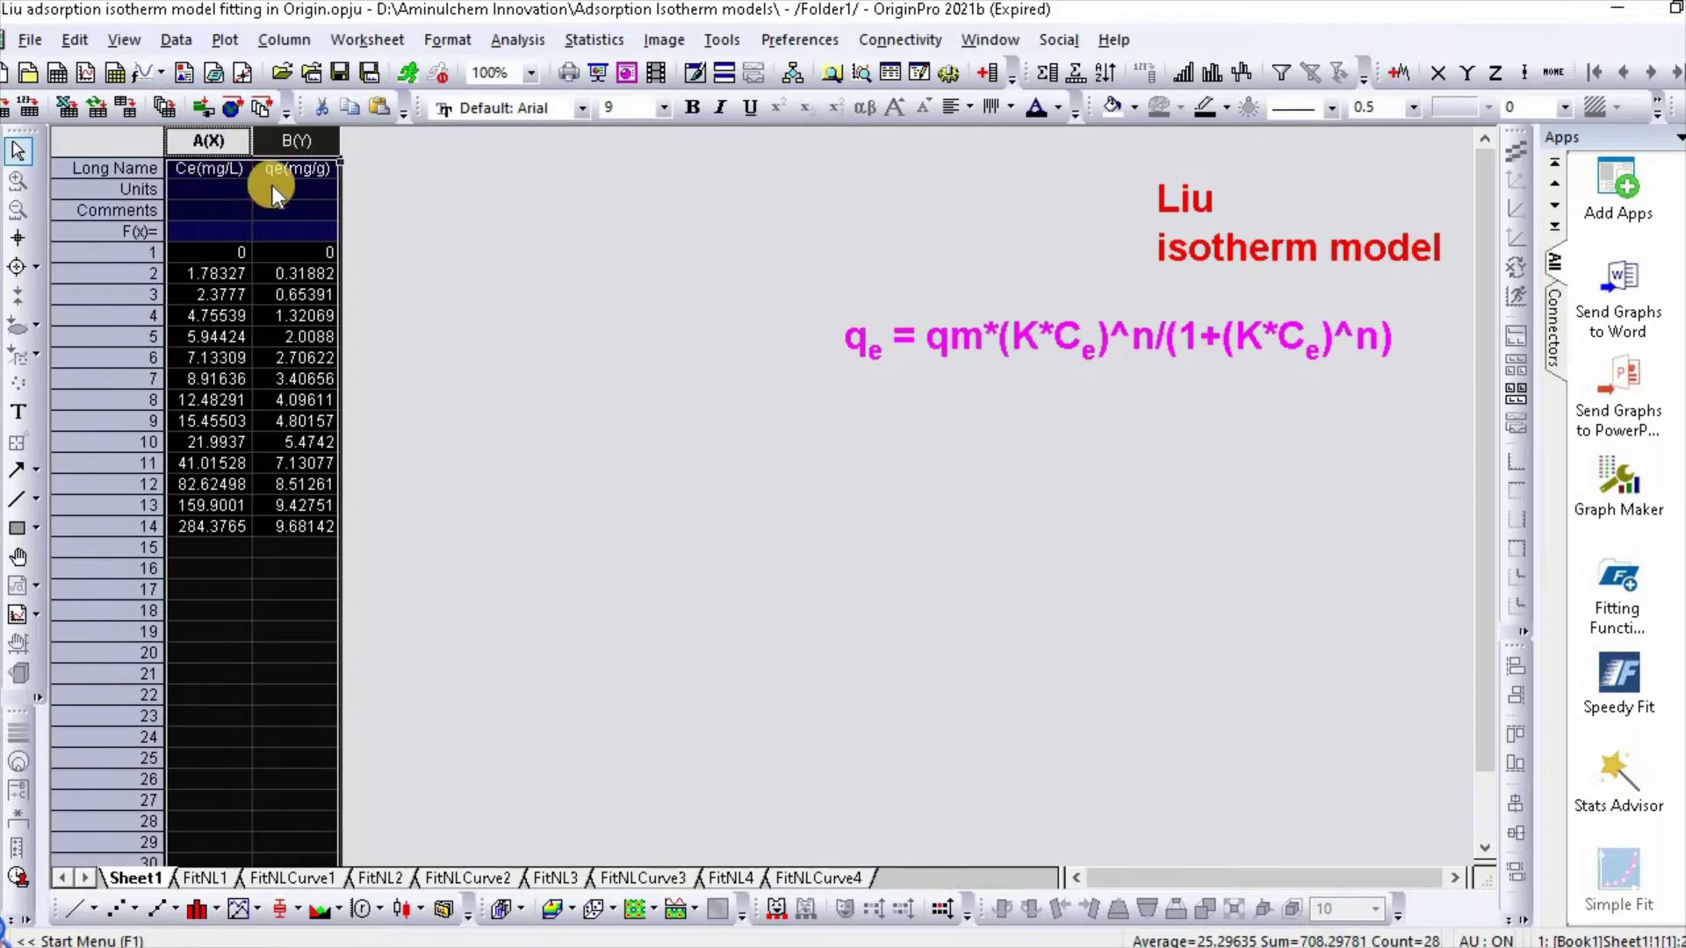
left_click(225, 41)
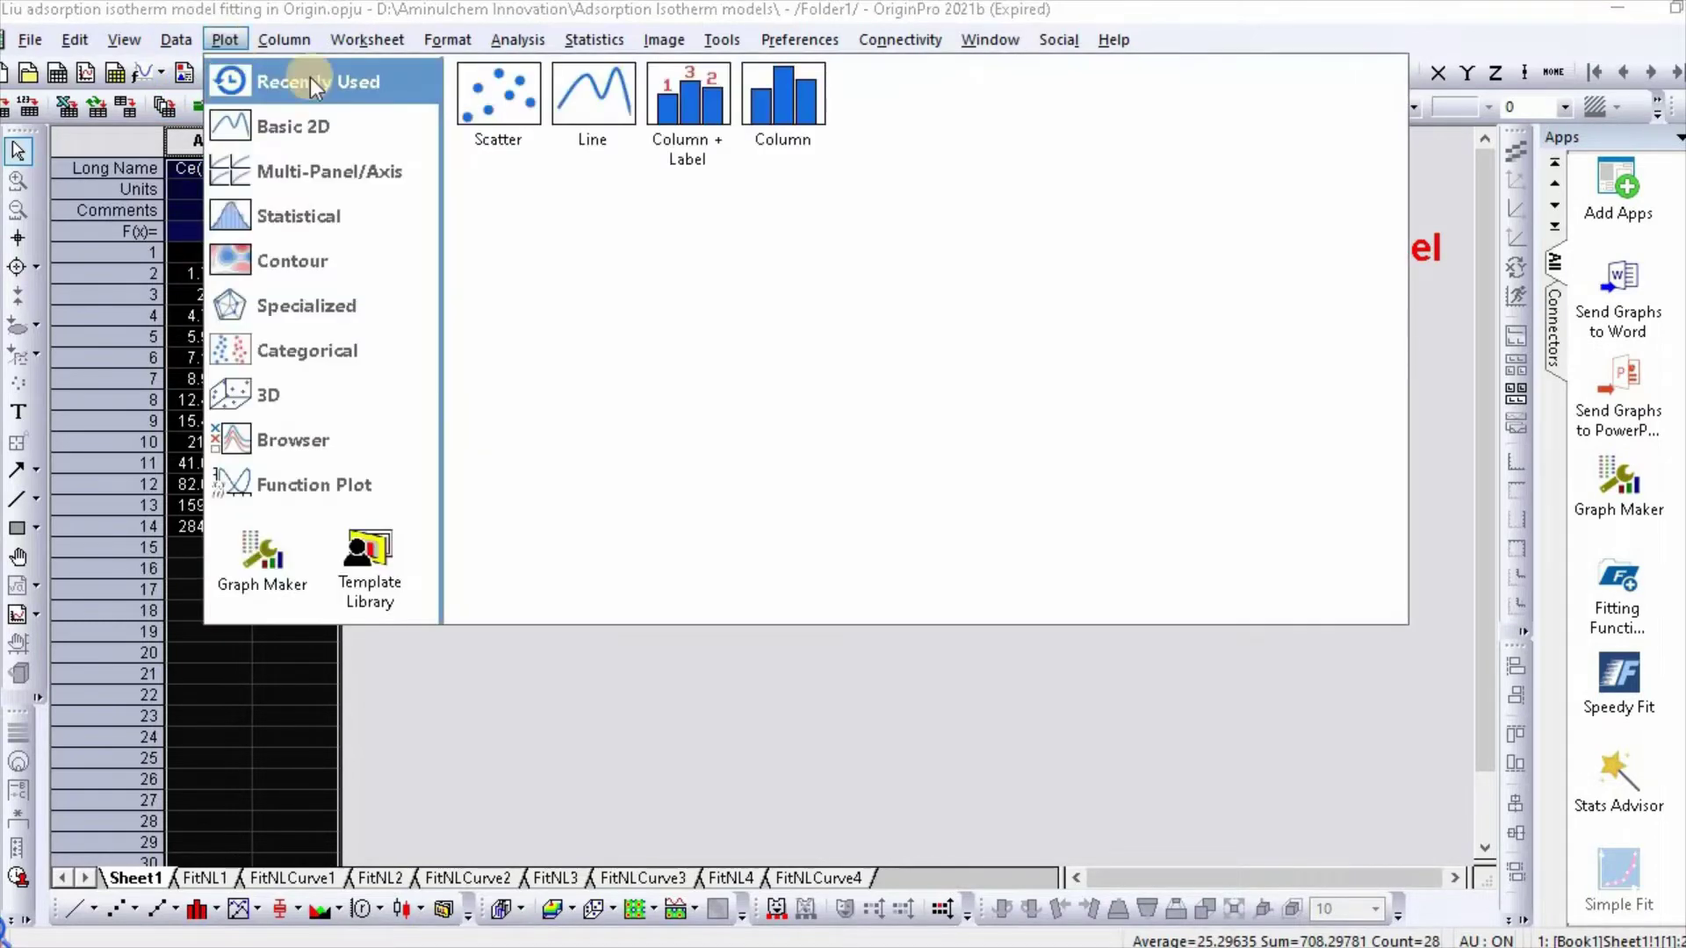
left_click(470, 97)
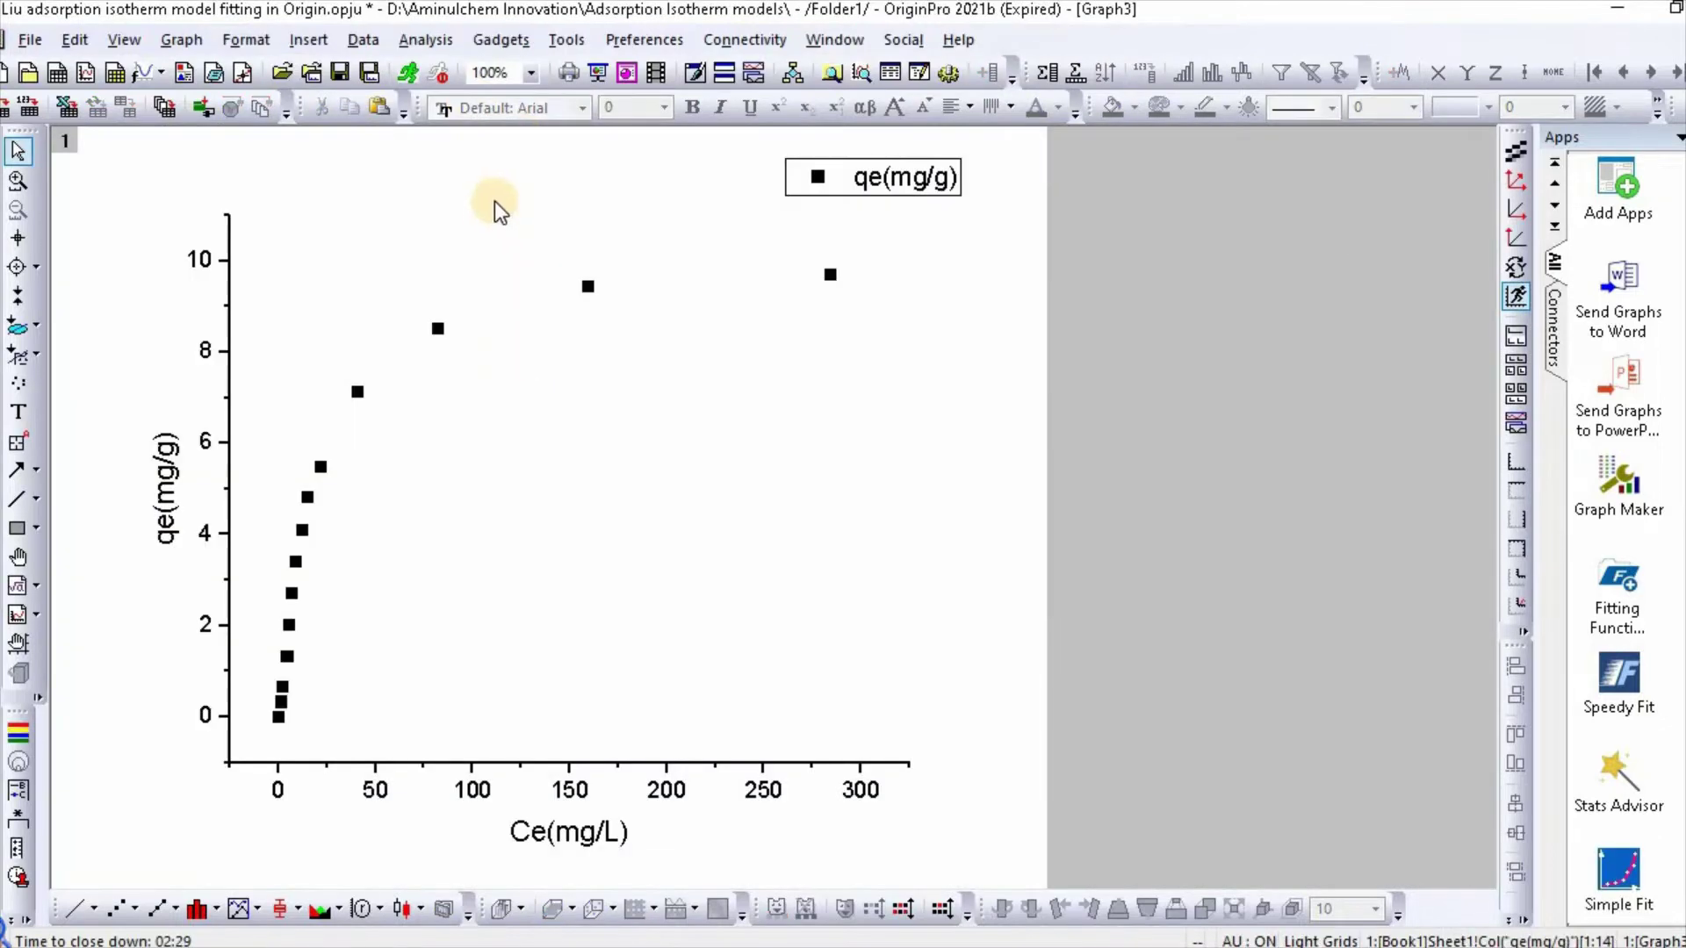
Start a Nonlinear Curve Fit and create a new fitting function named Liuisotherm
left_click(437, 41)
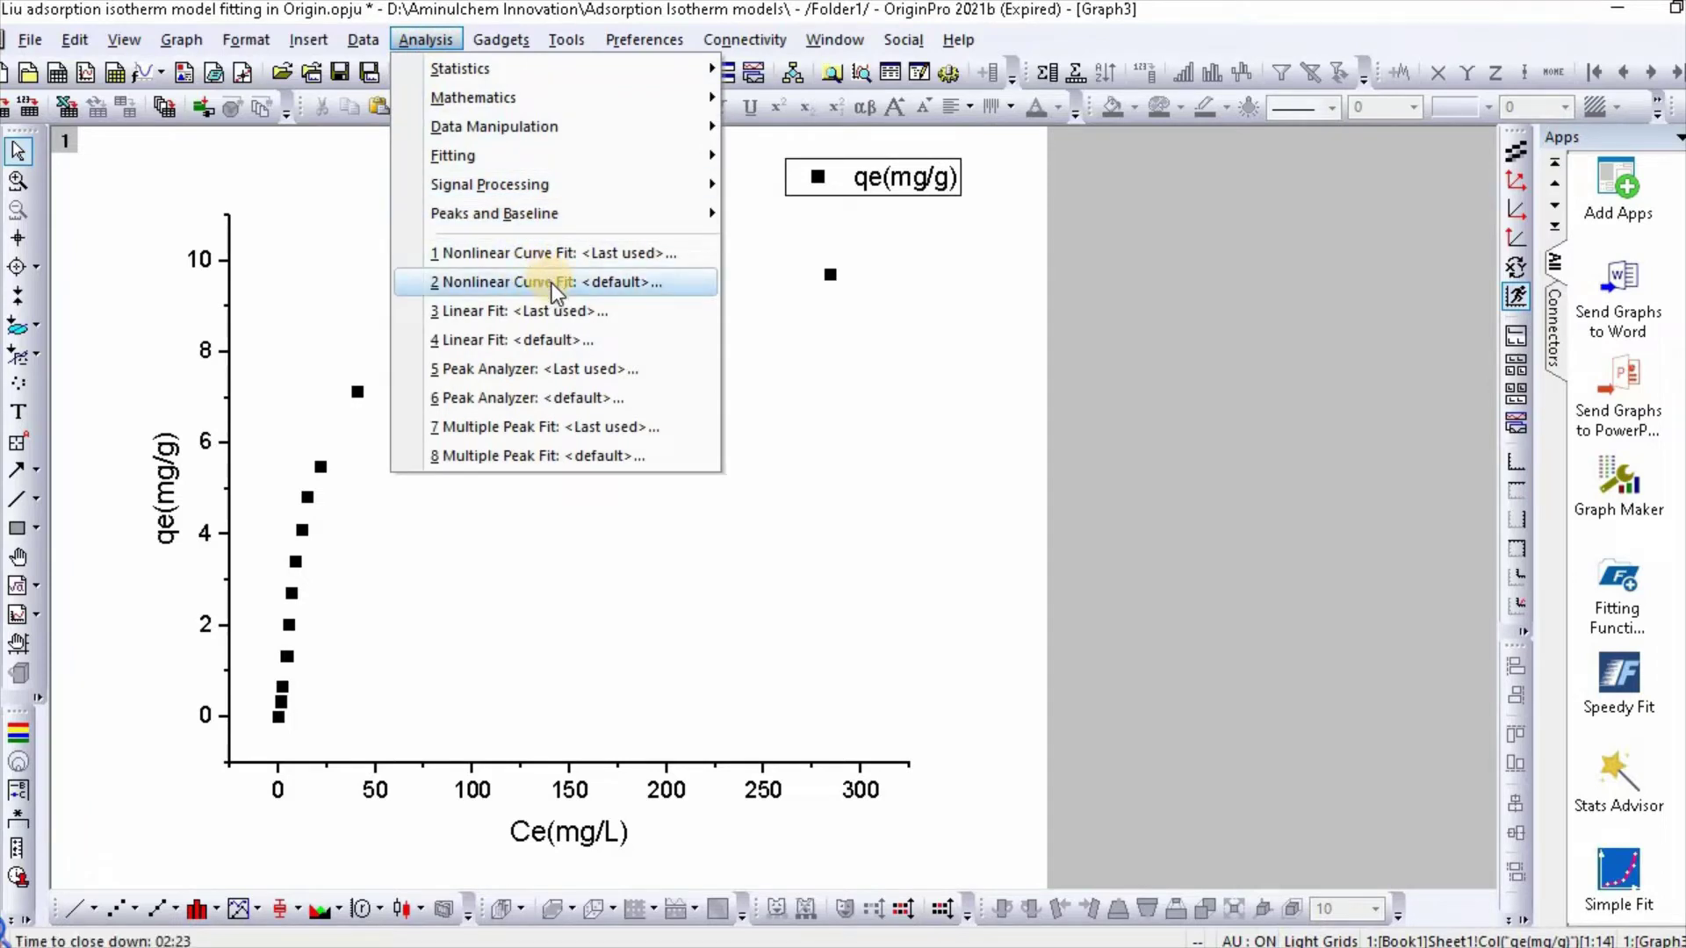
left_click(552, 283)
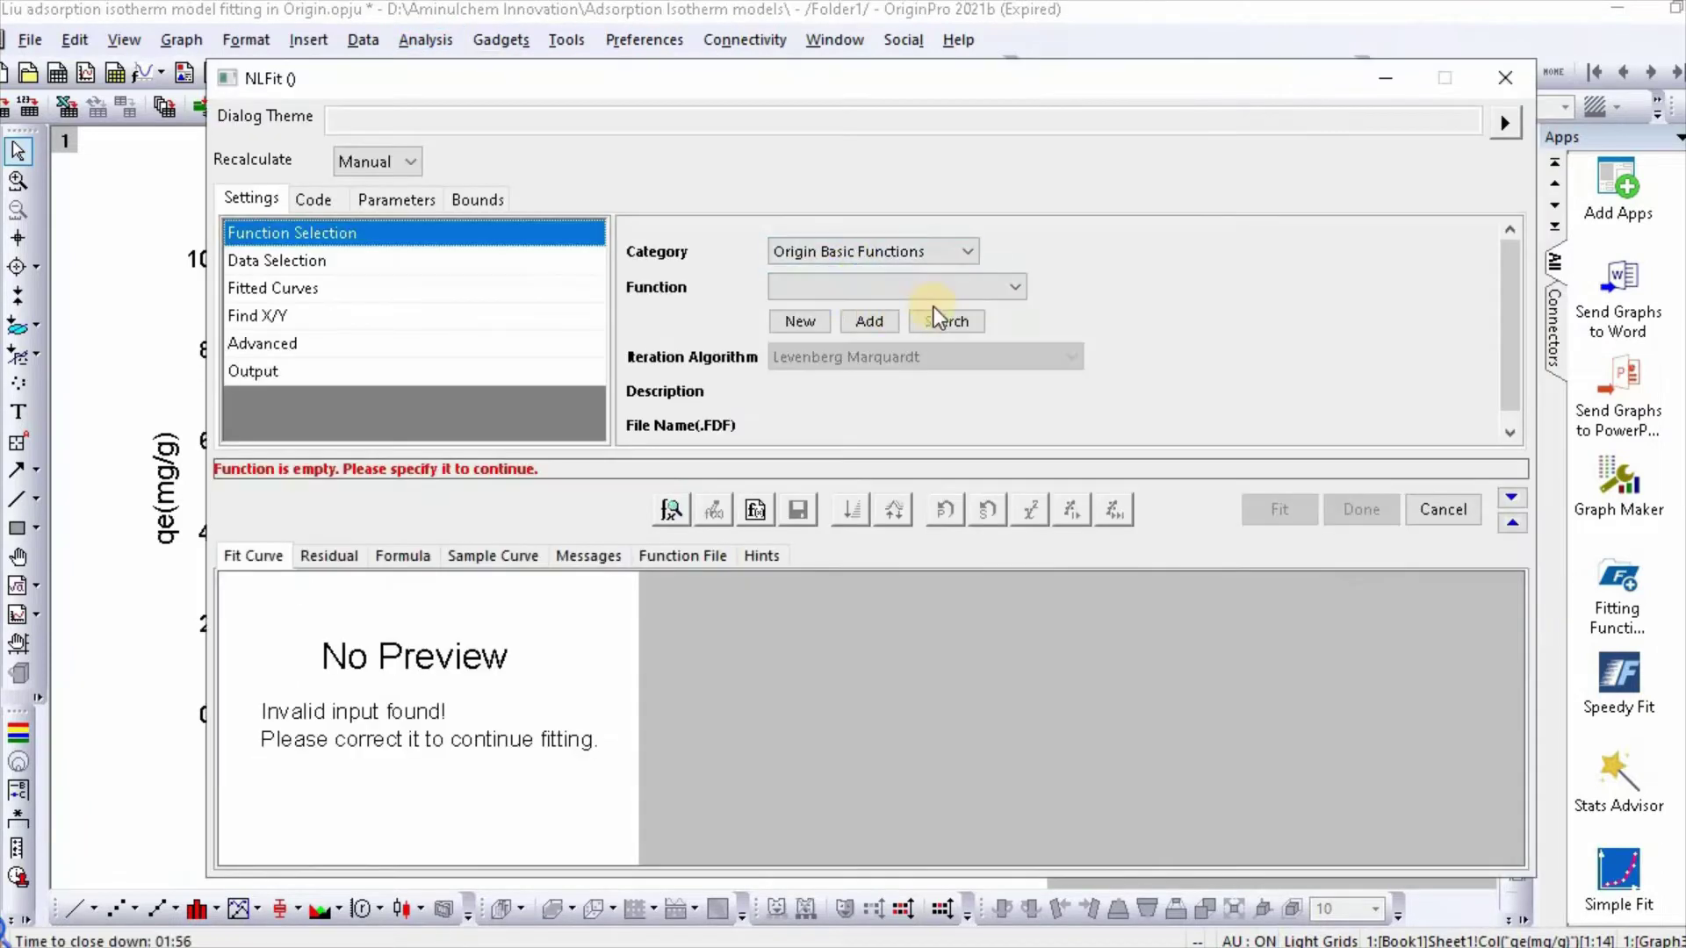
left_click(798, 323)
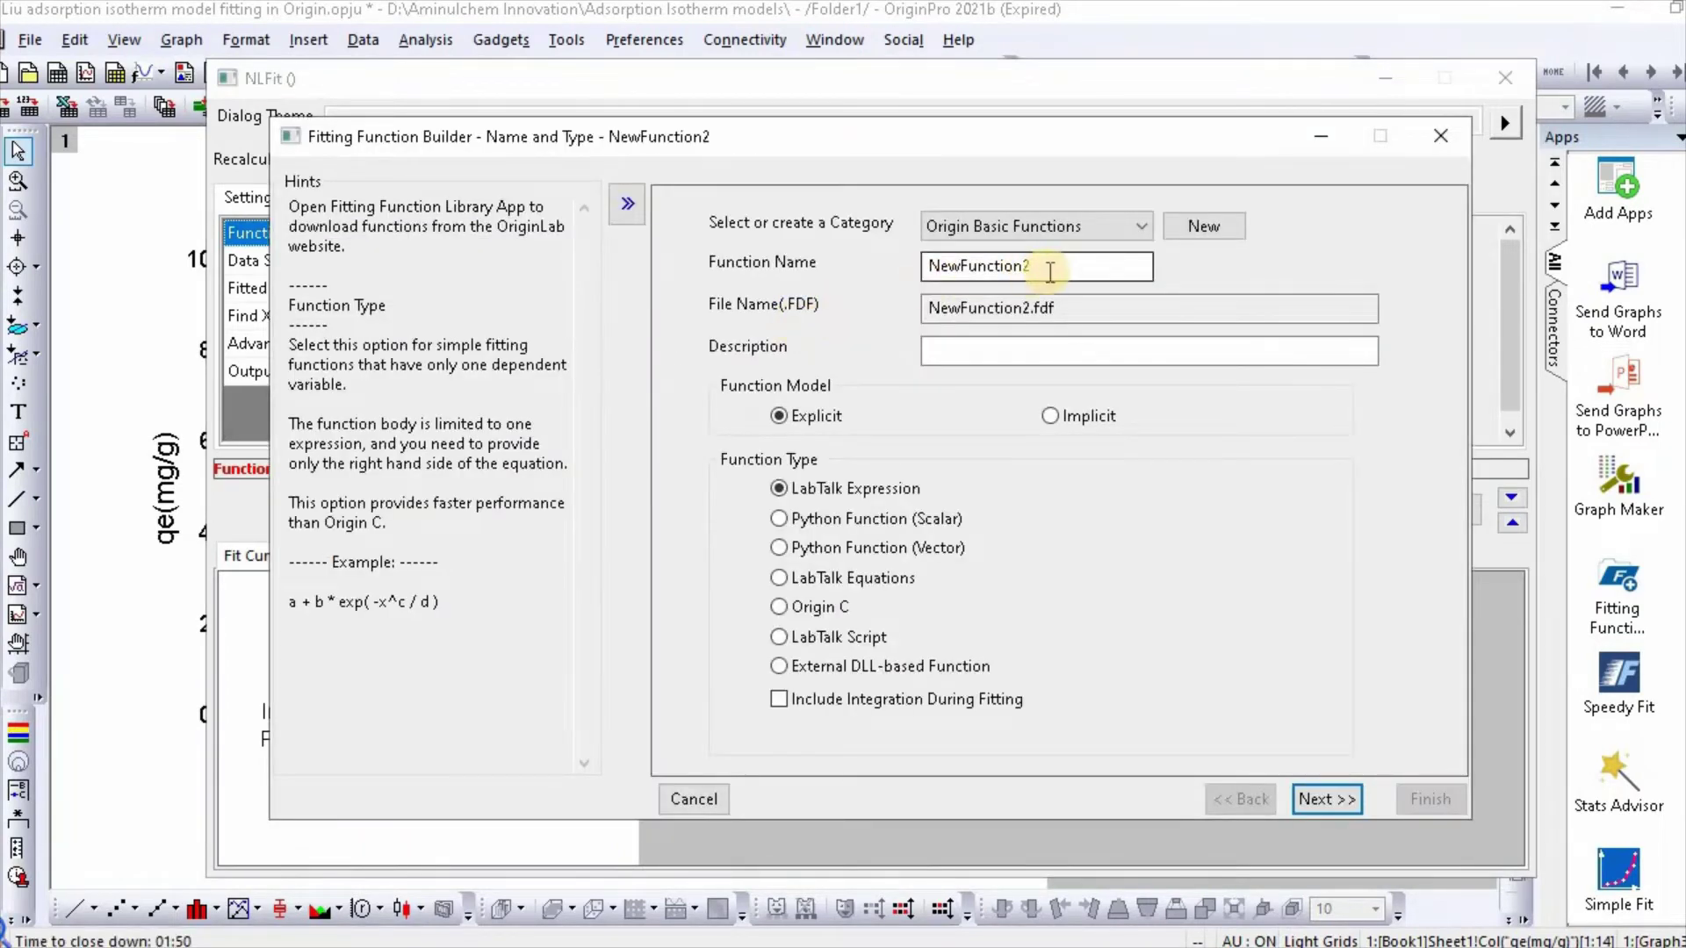
left_click(1044, 268)
double_click(1009, 265)
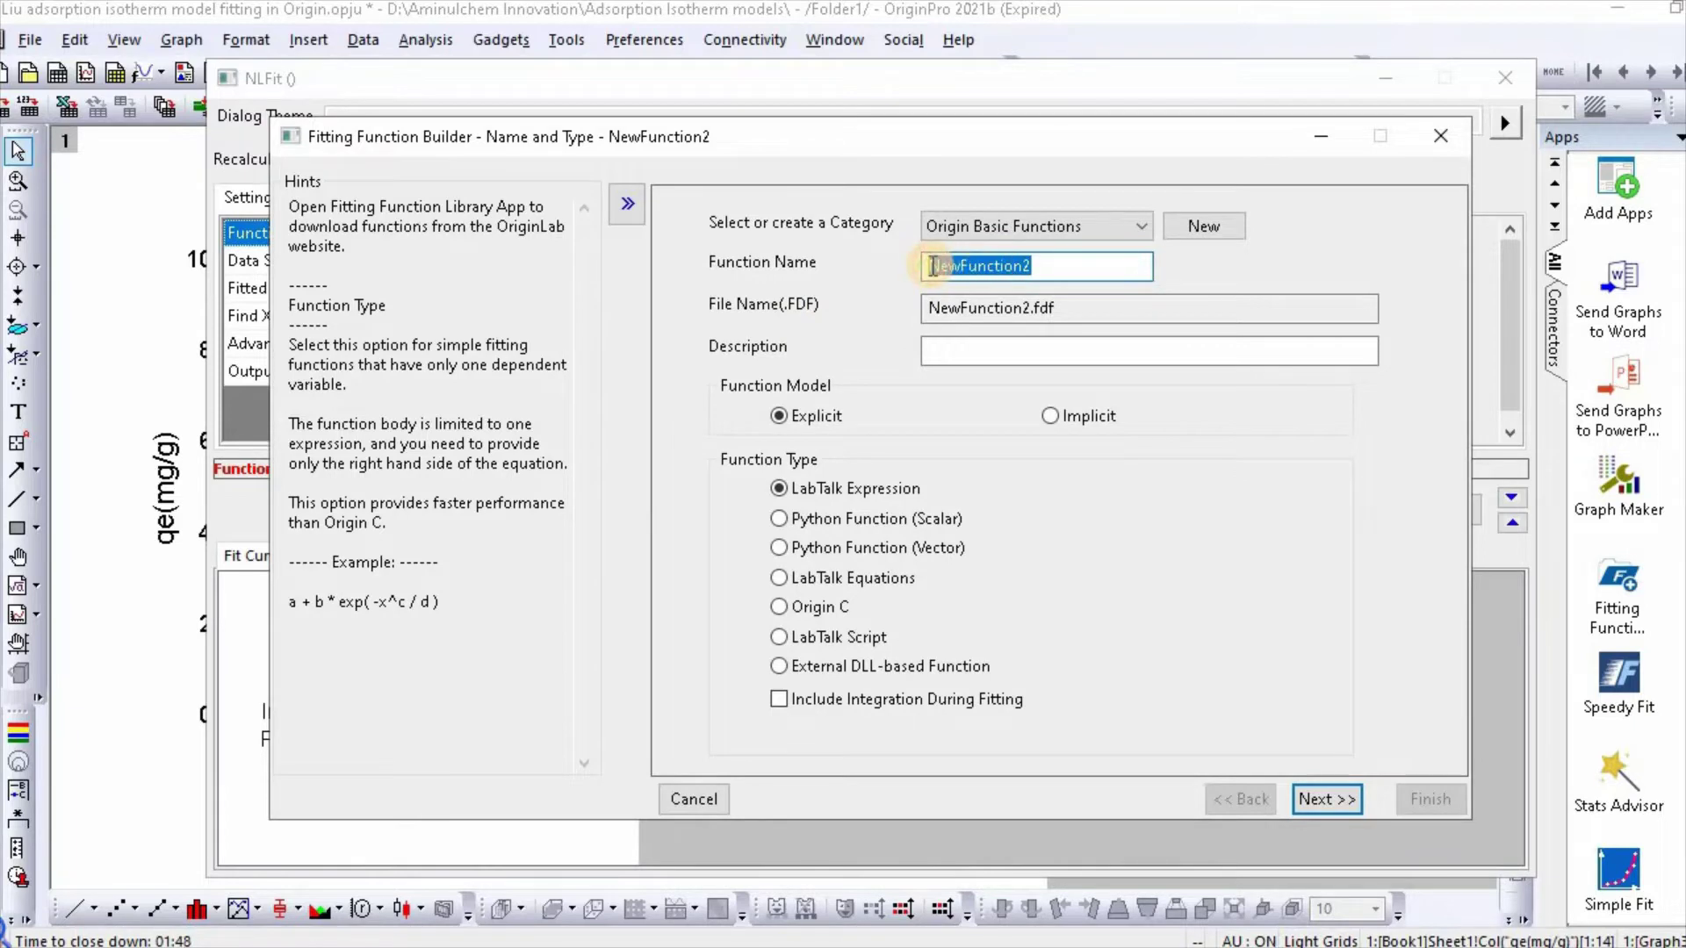
type("Liu")
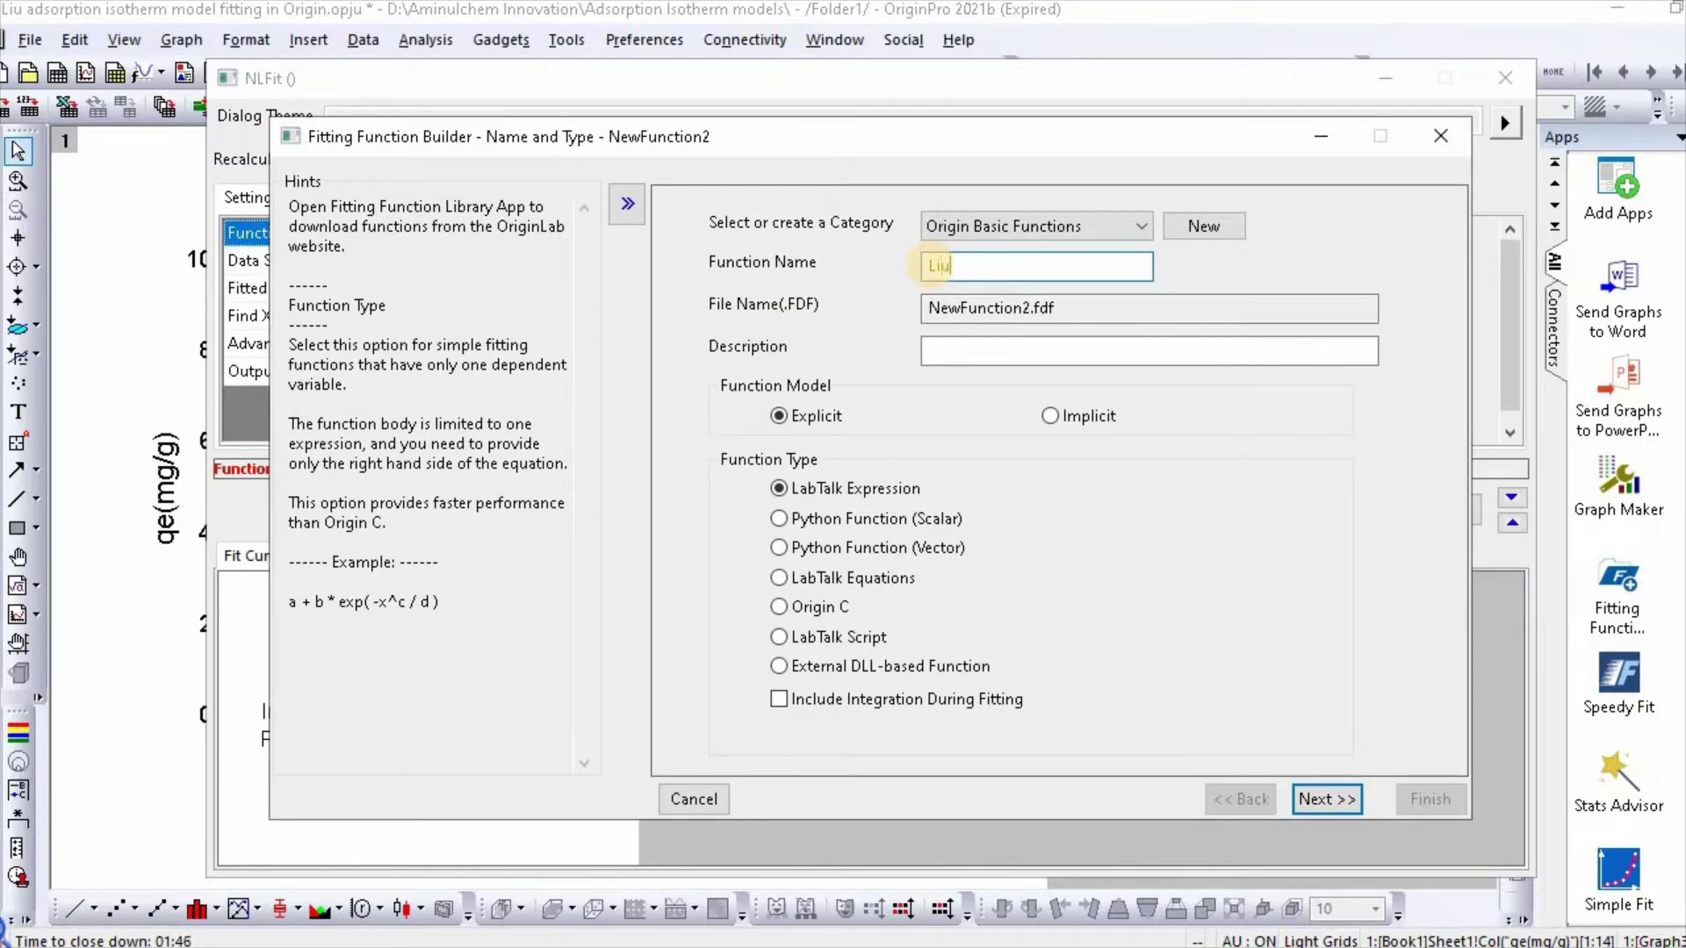
type("isotherm")
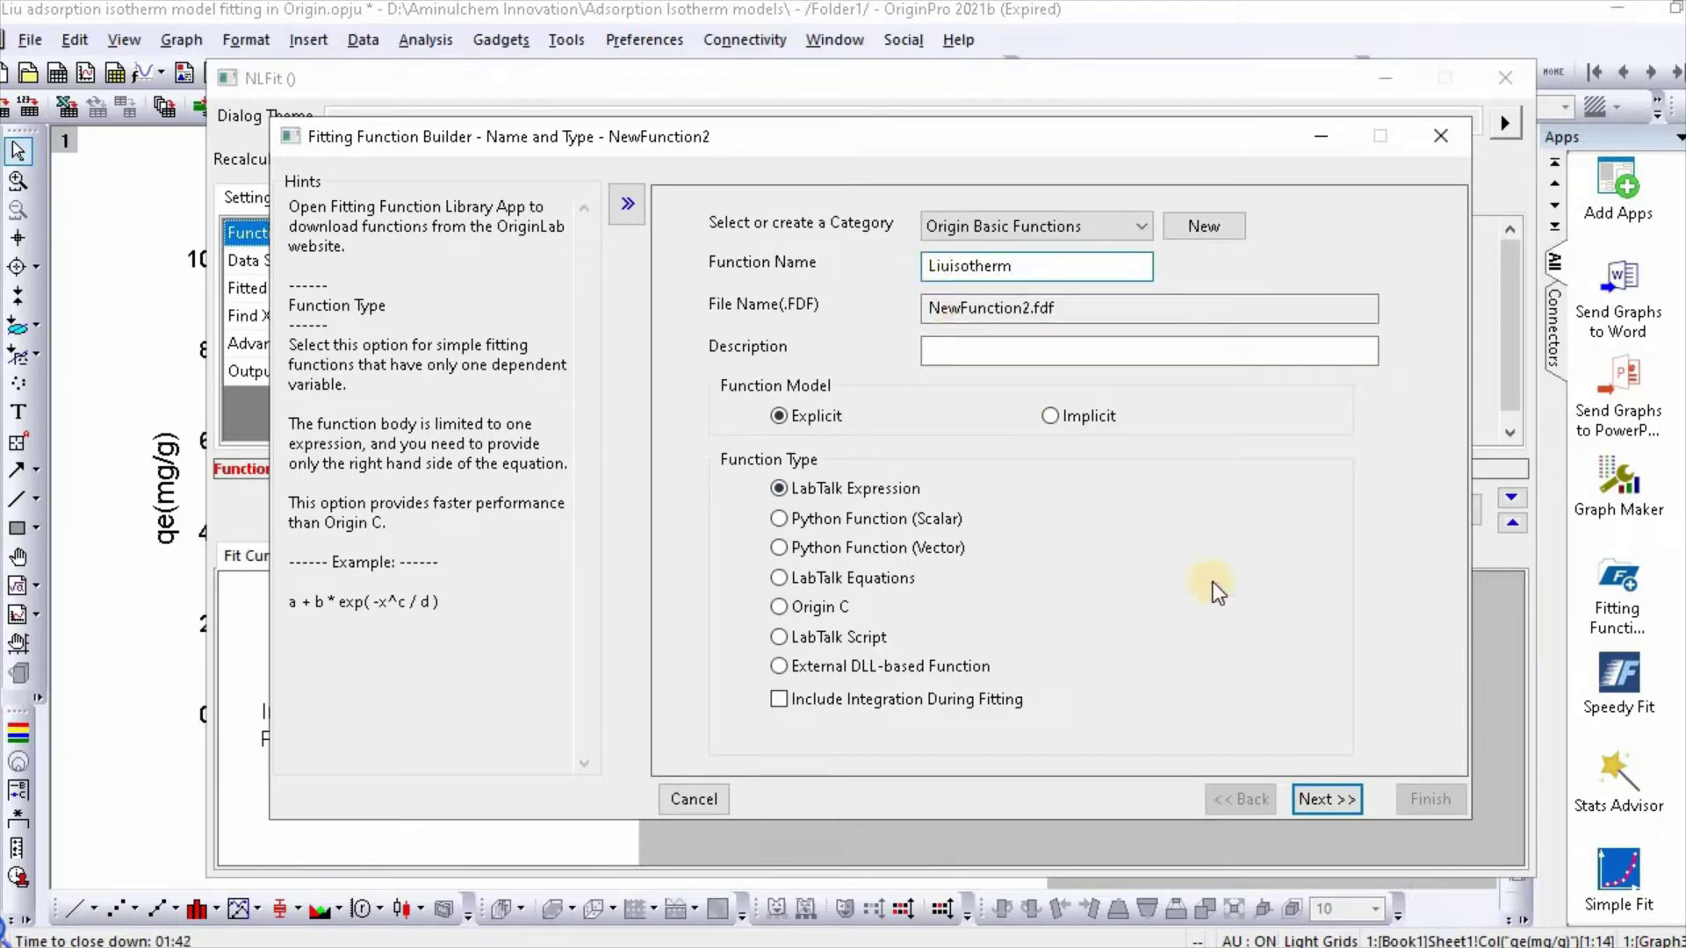
Set Ce as independent variable, qe as dependent variable, and parameters qm, K, n
left_click(1327, 800)
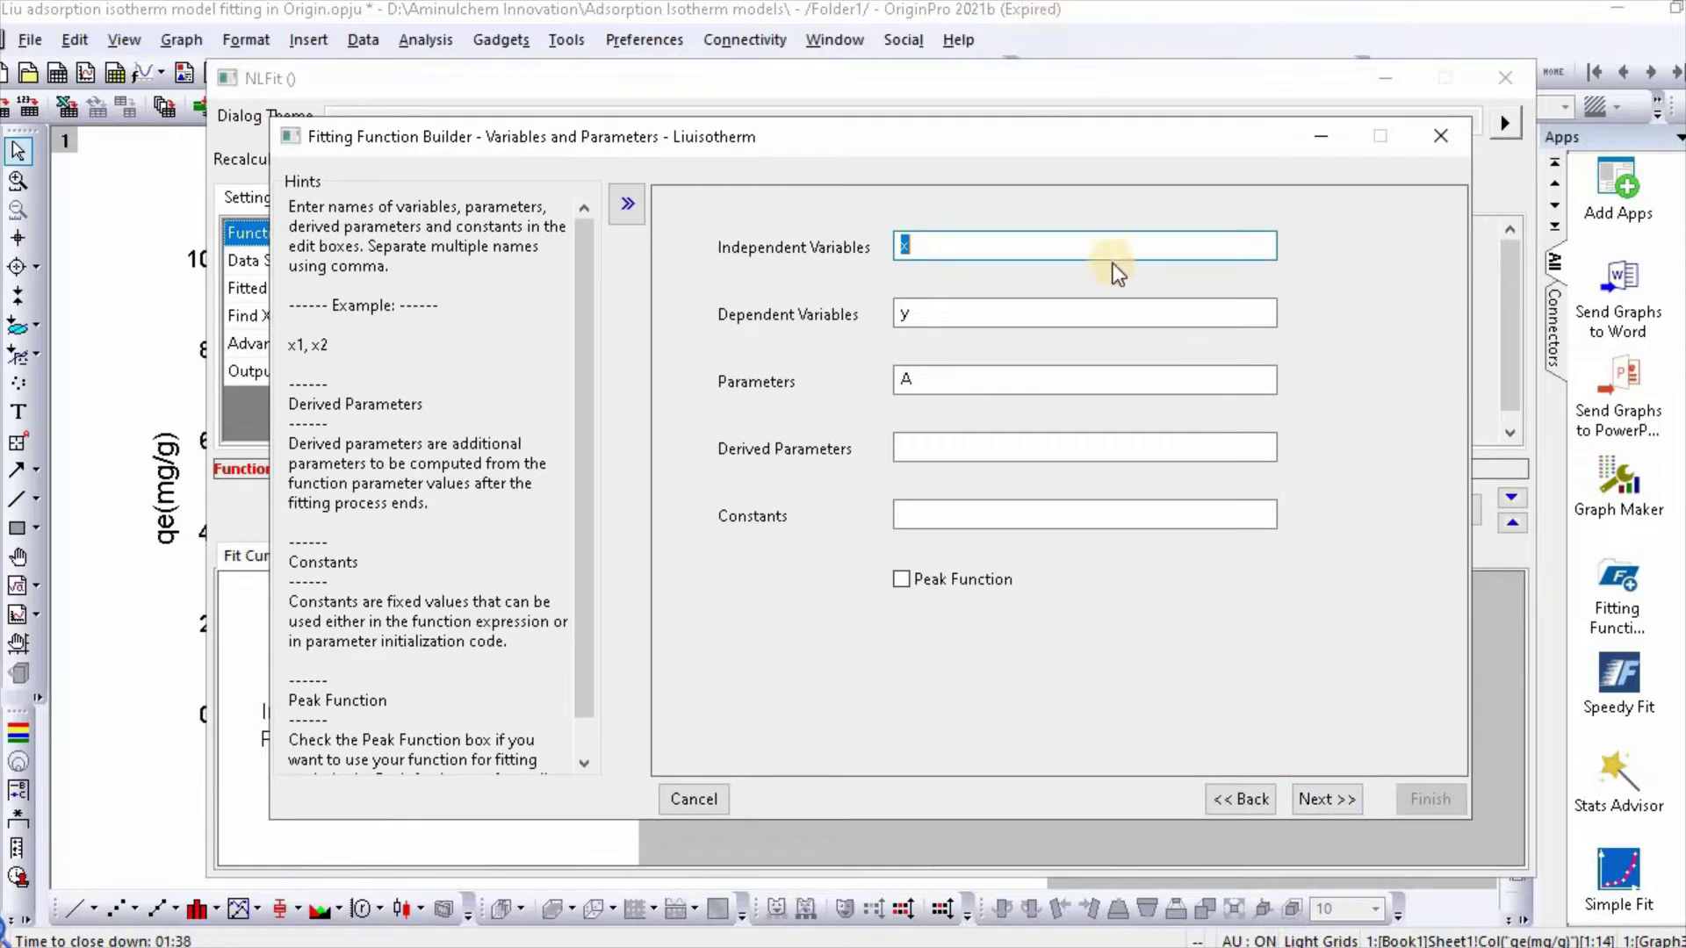
type("Ce")
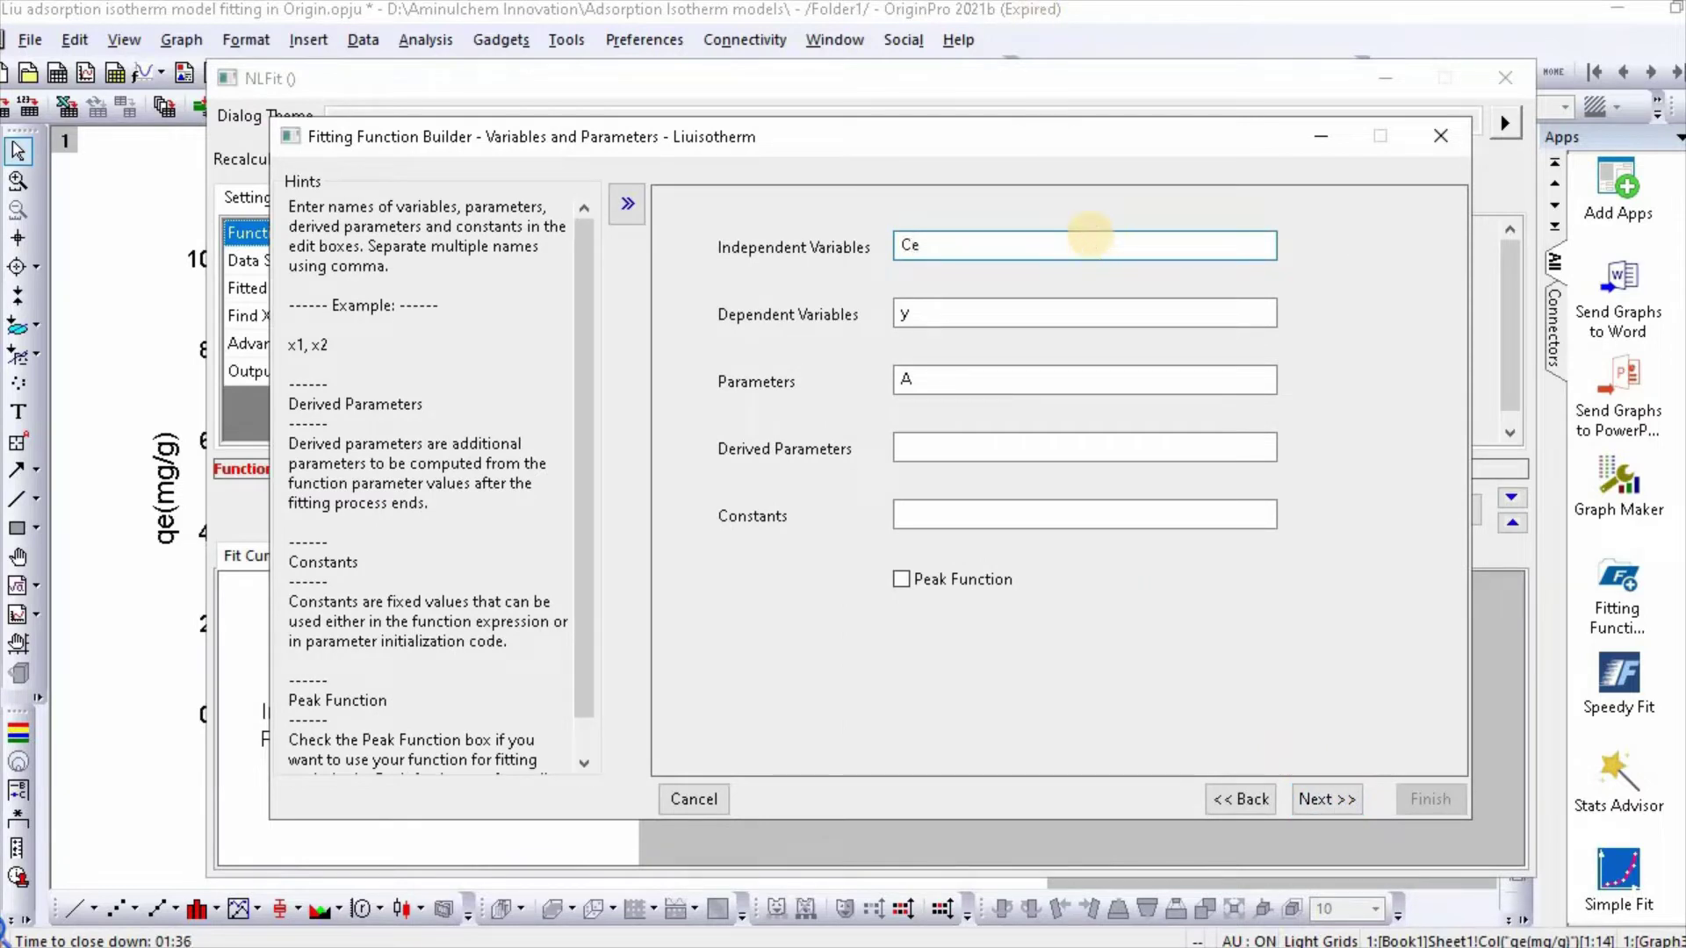
left_click_drag(971, 315, 897, 317)
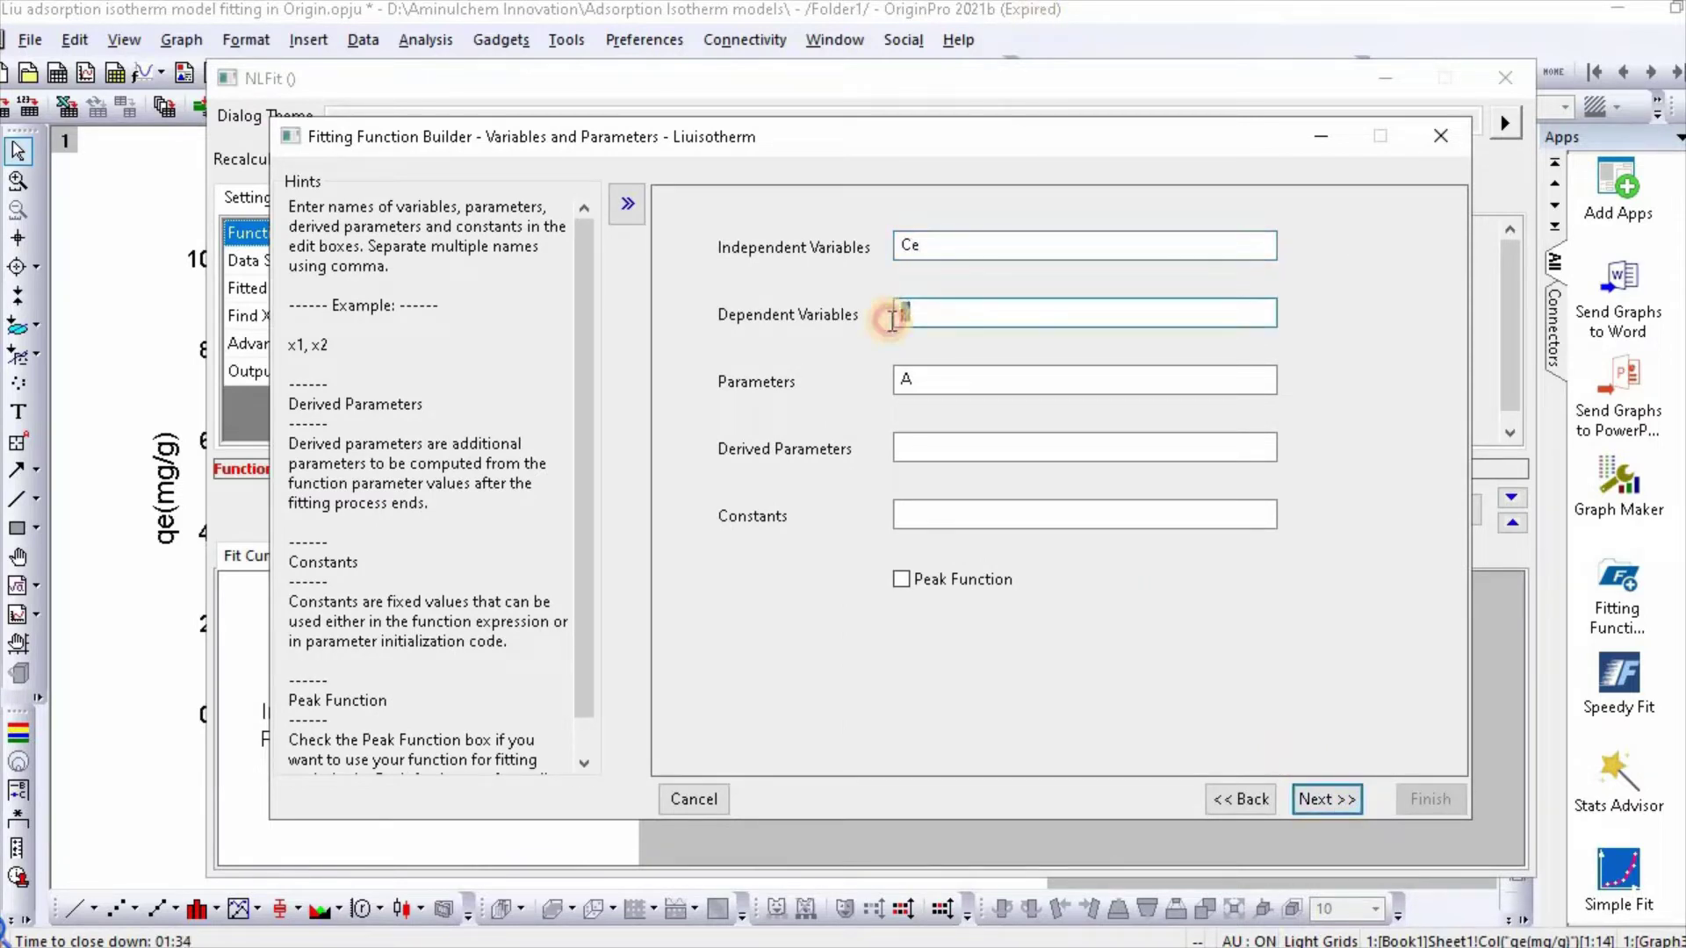
type("qe")
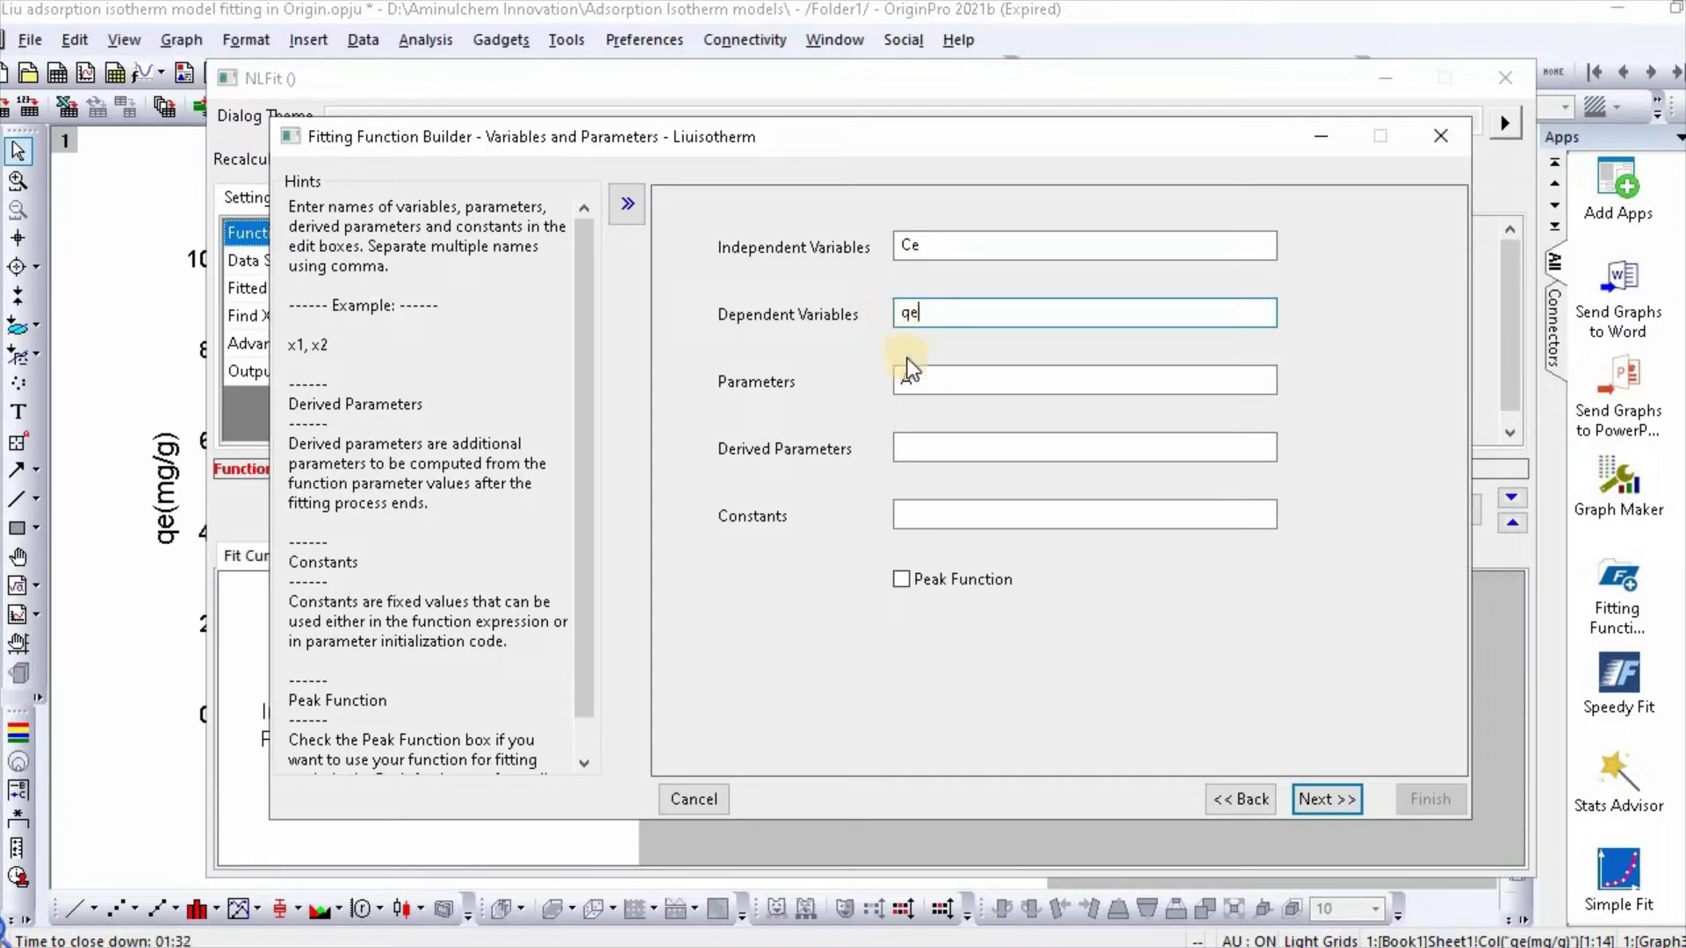
left_click_drag(916, 384, 898, 380)
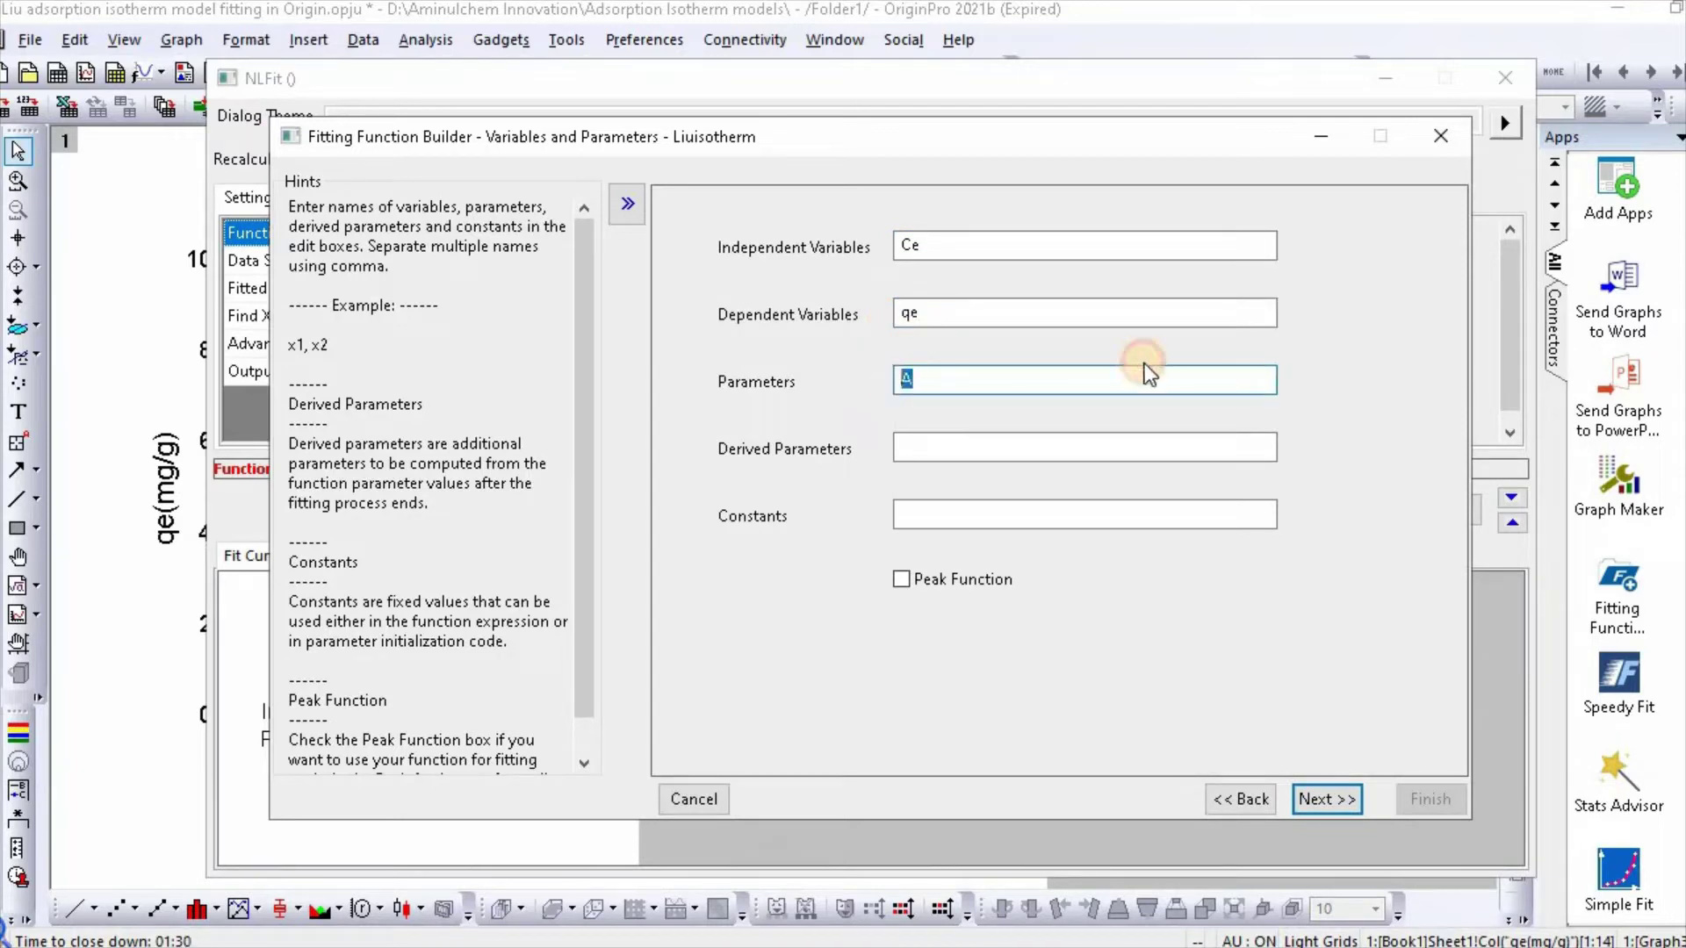
type("q")
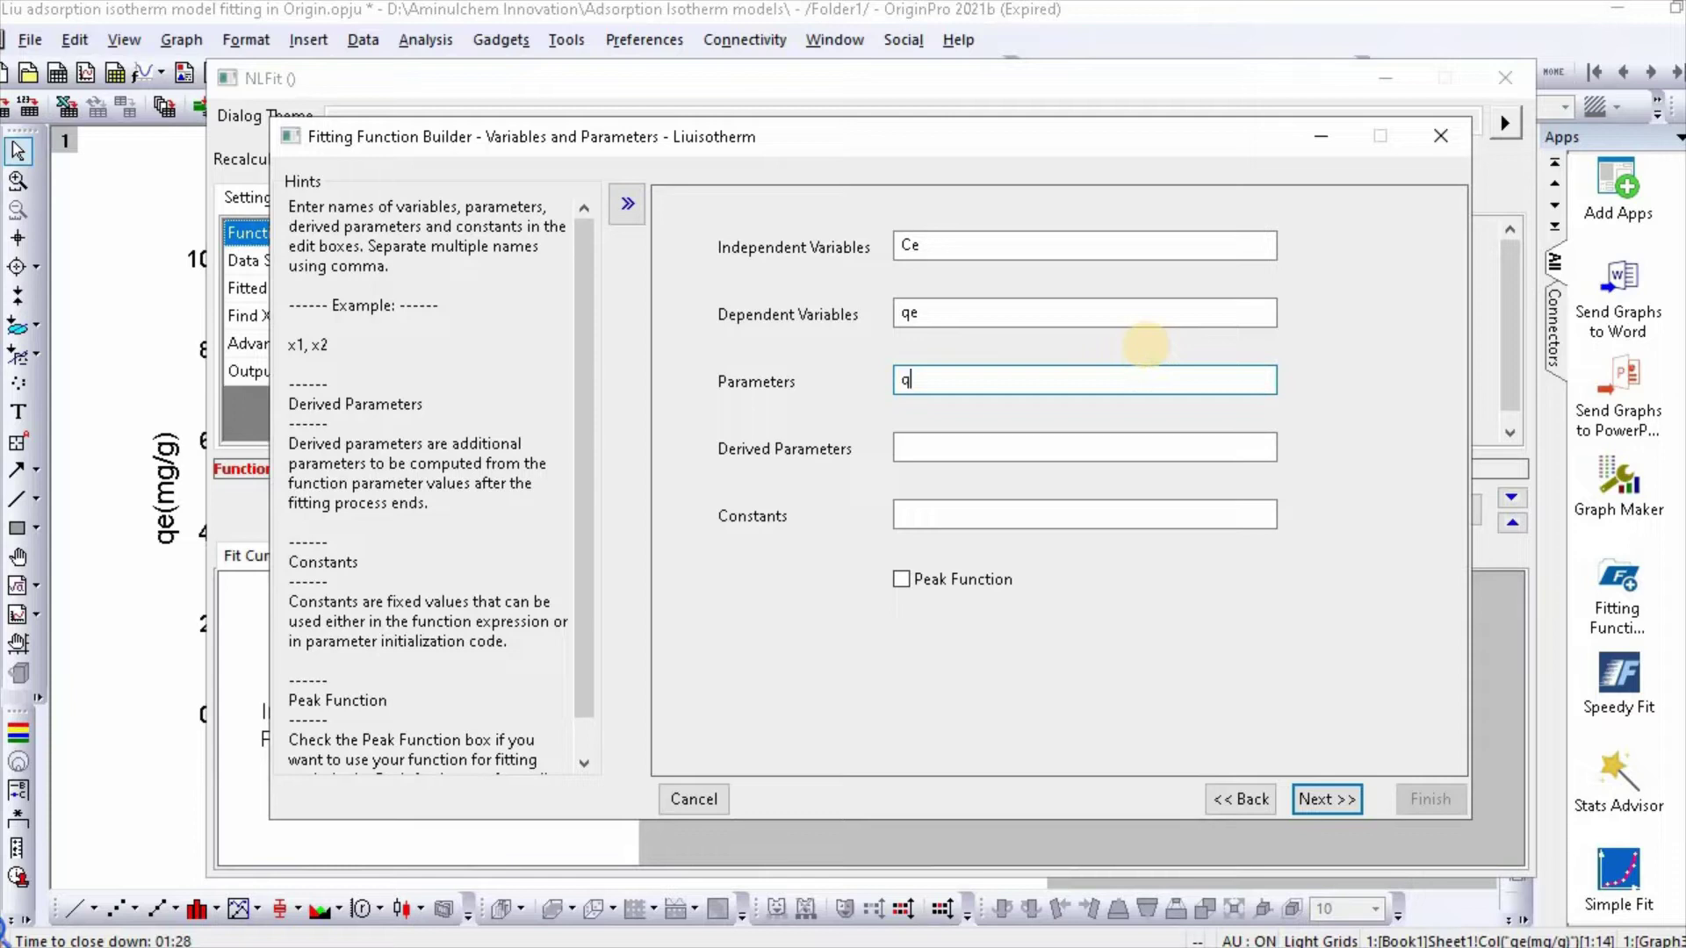
type("m, K, n")
Enter the function body qm*(K*Ce)^n/(1+(K*Ce)^n) on the Expression Function page
left_click(1354, 803)
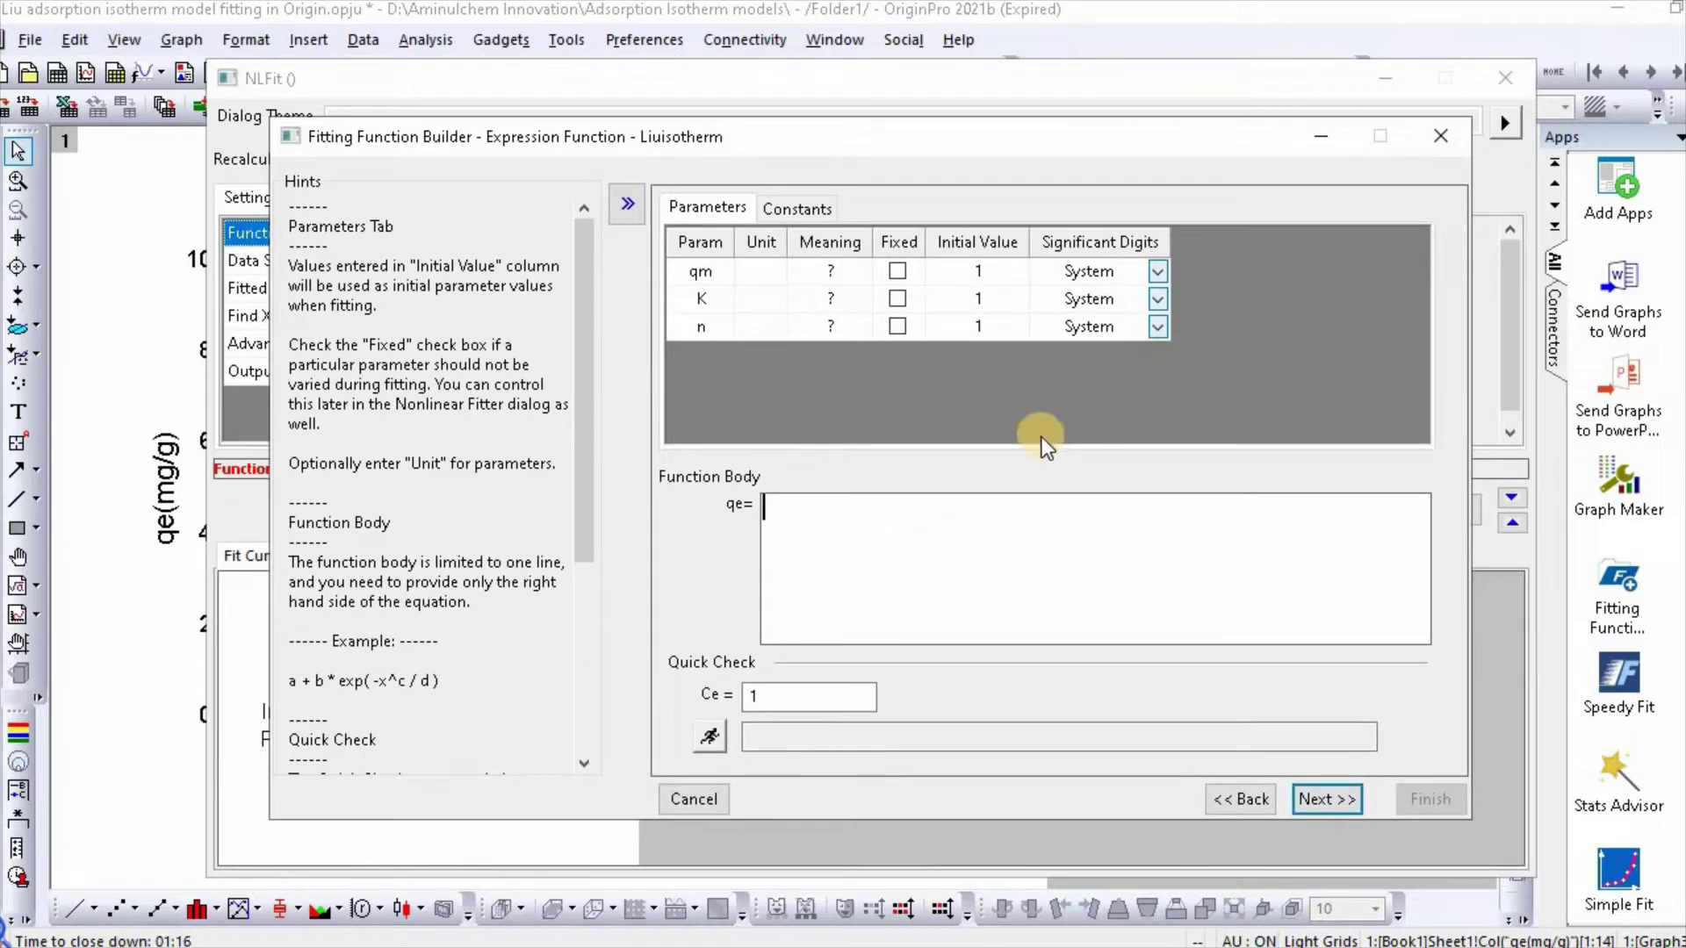
type("qm")
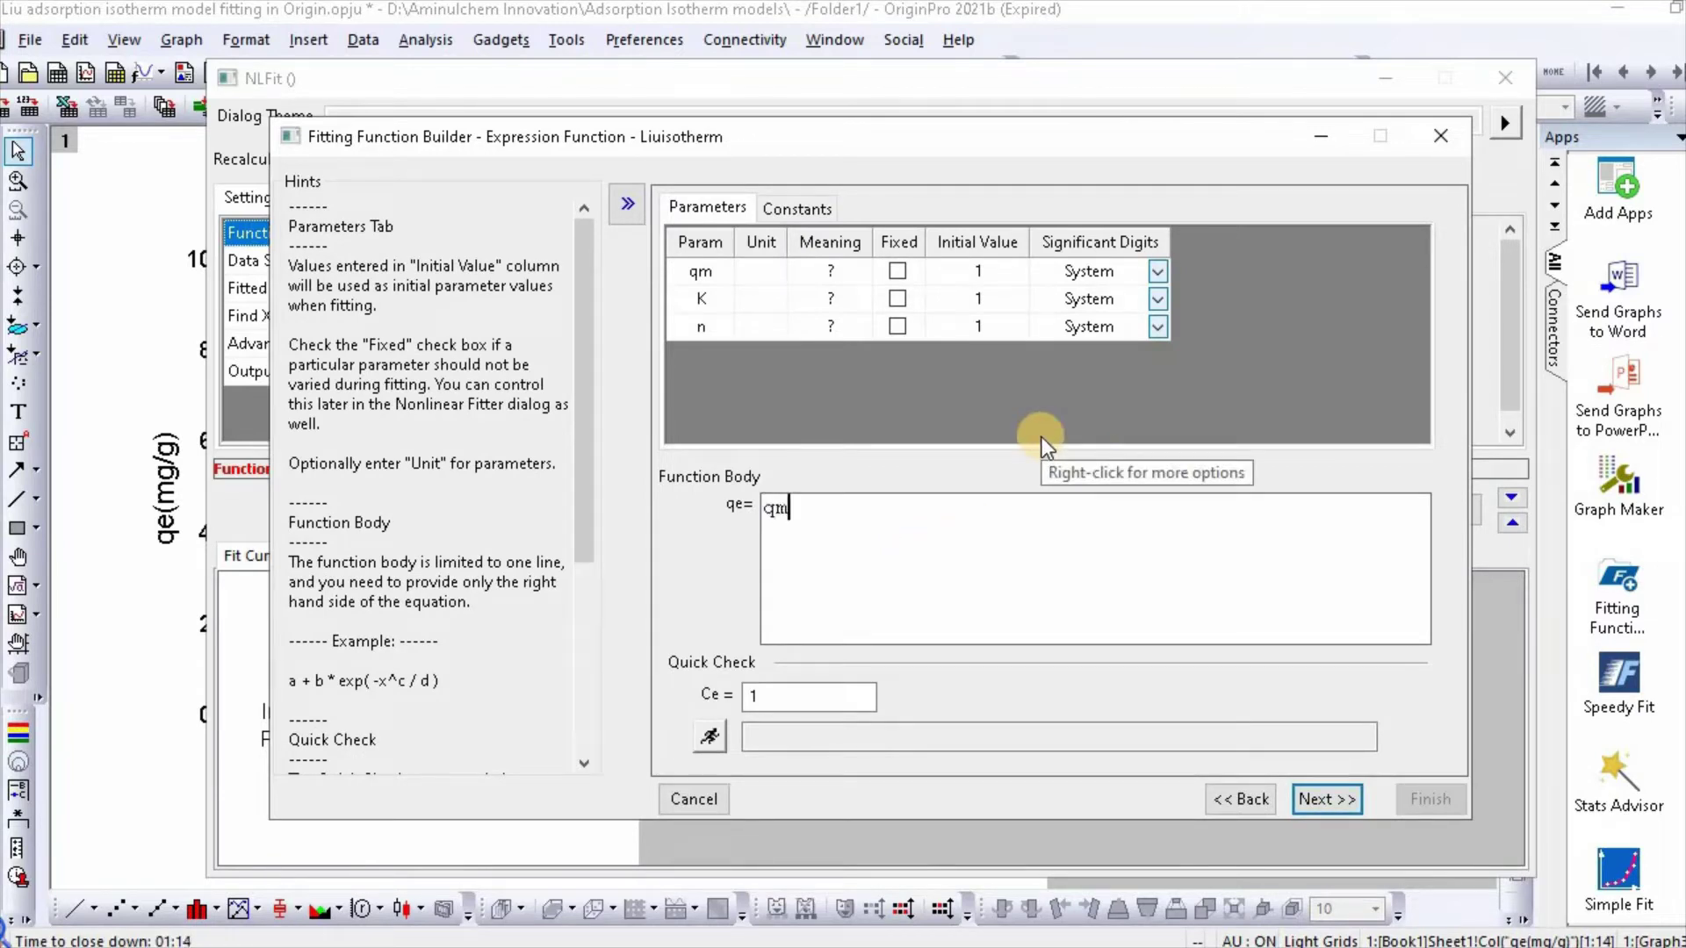
type("* (")
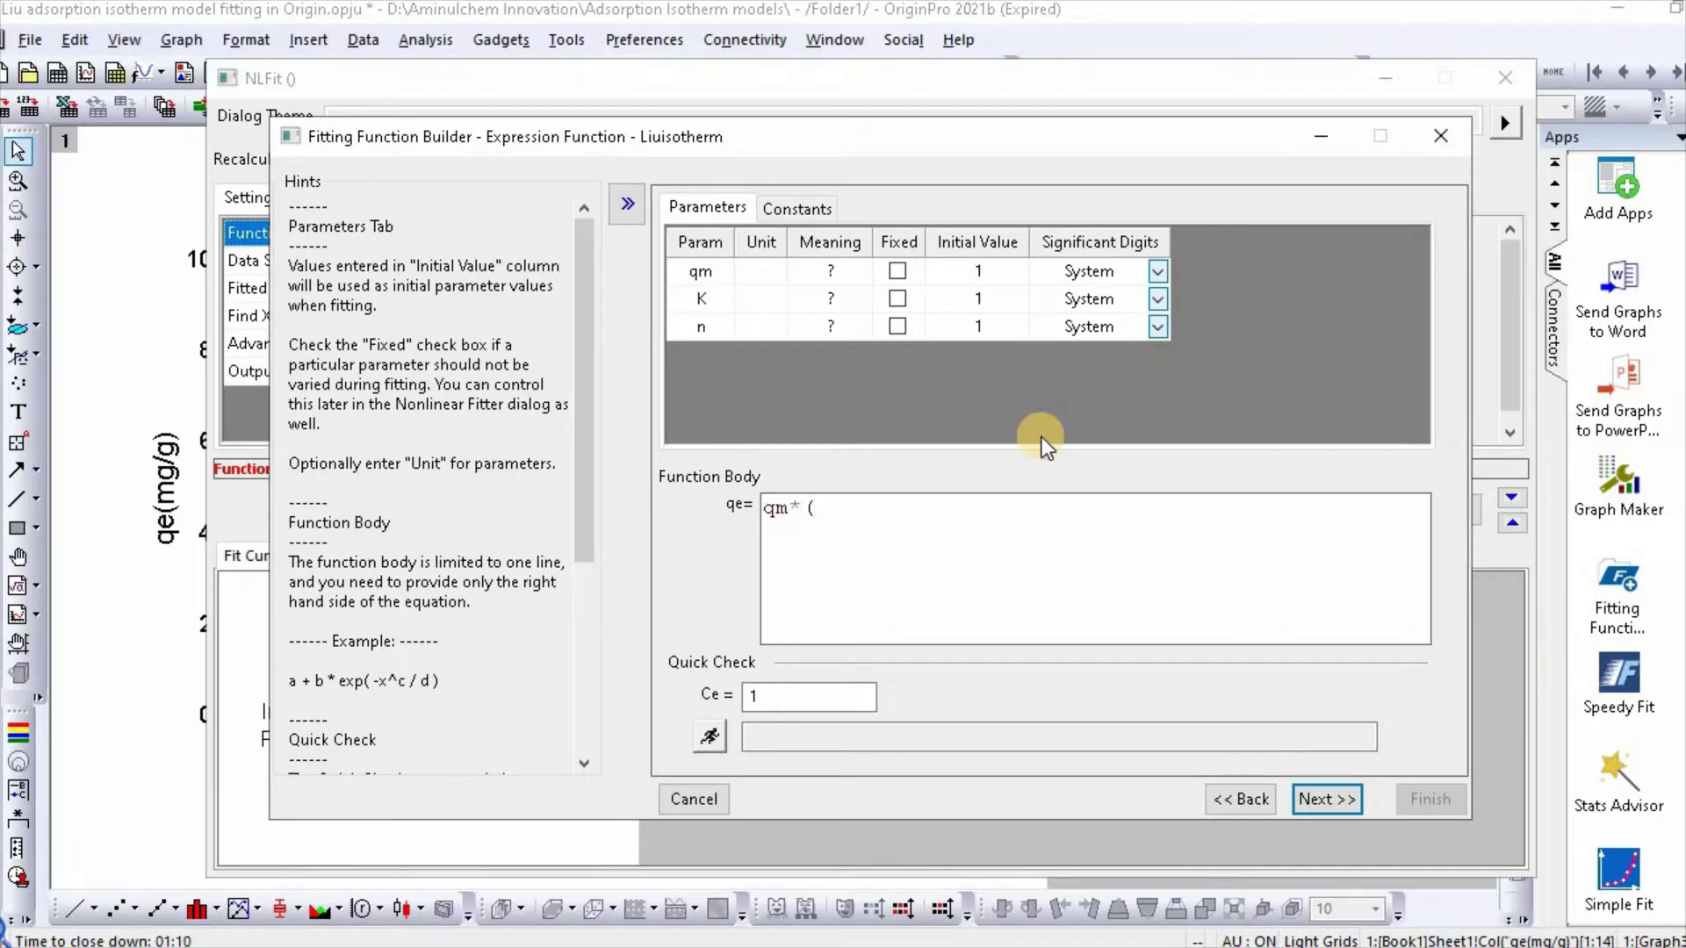
type("K*")
type("Ce")
type(")")
type("^n")
type("/")
type(" (1")
type("+")
type(" (K")
type("*Ce")
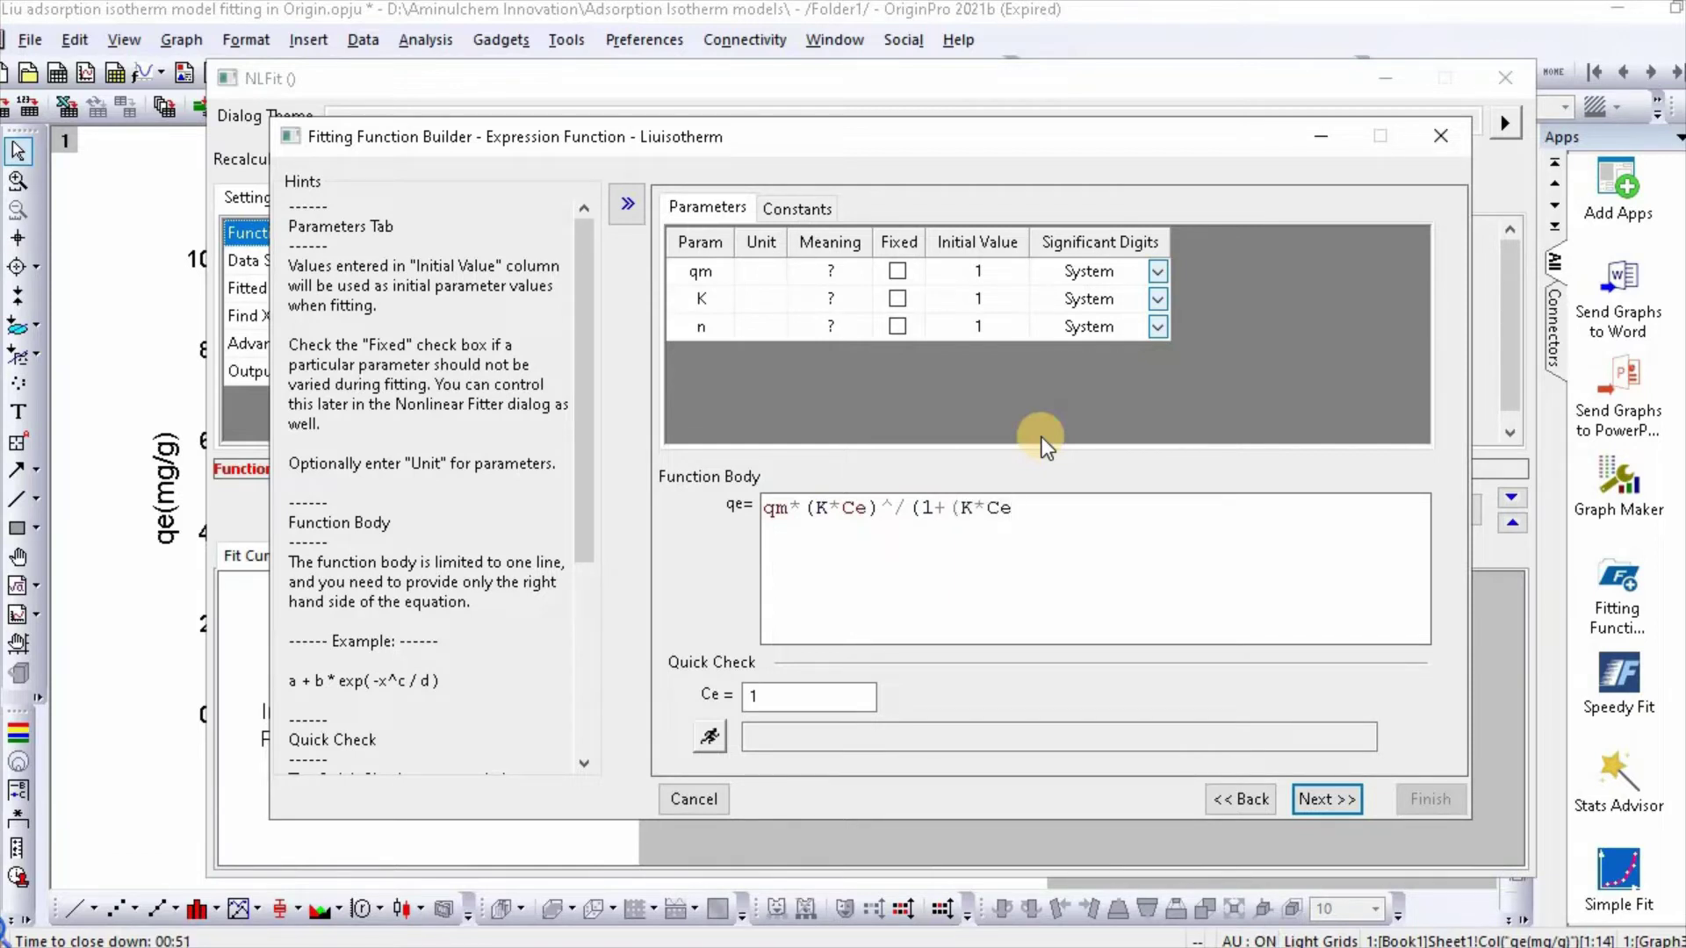
type(")^n)")
Add the missing exponent n, then pass initialization, bounds and scripts pages to finish Liuisotherm
left_click(898, 538)
type("n")
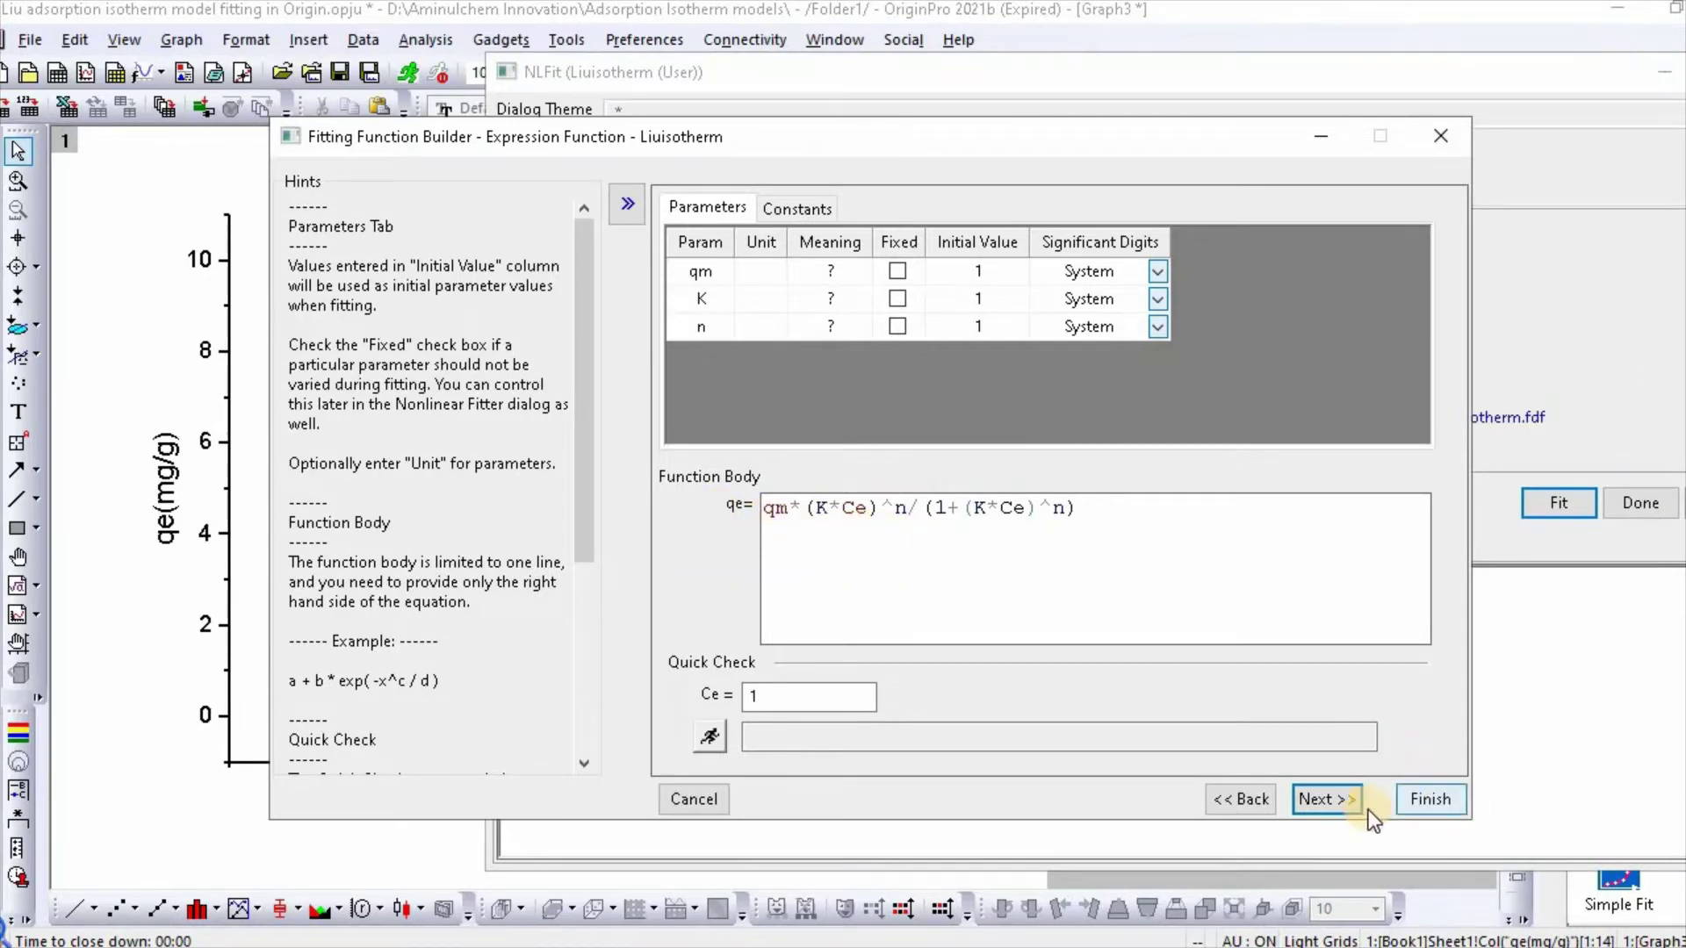
left_click(1329, 800)
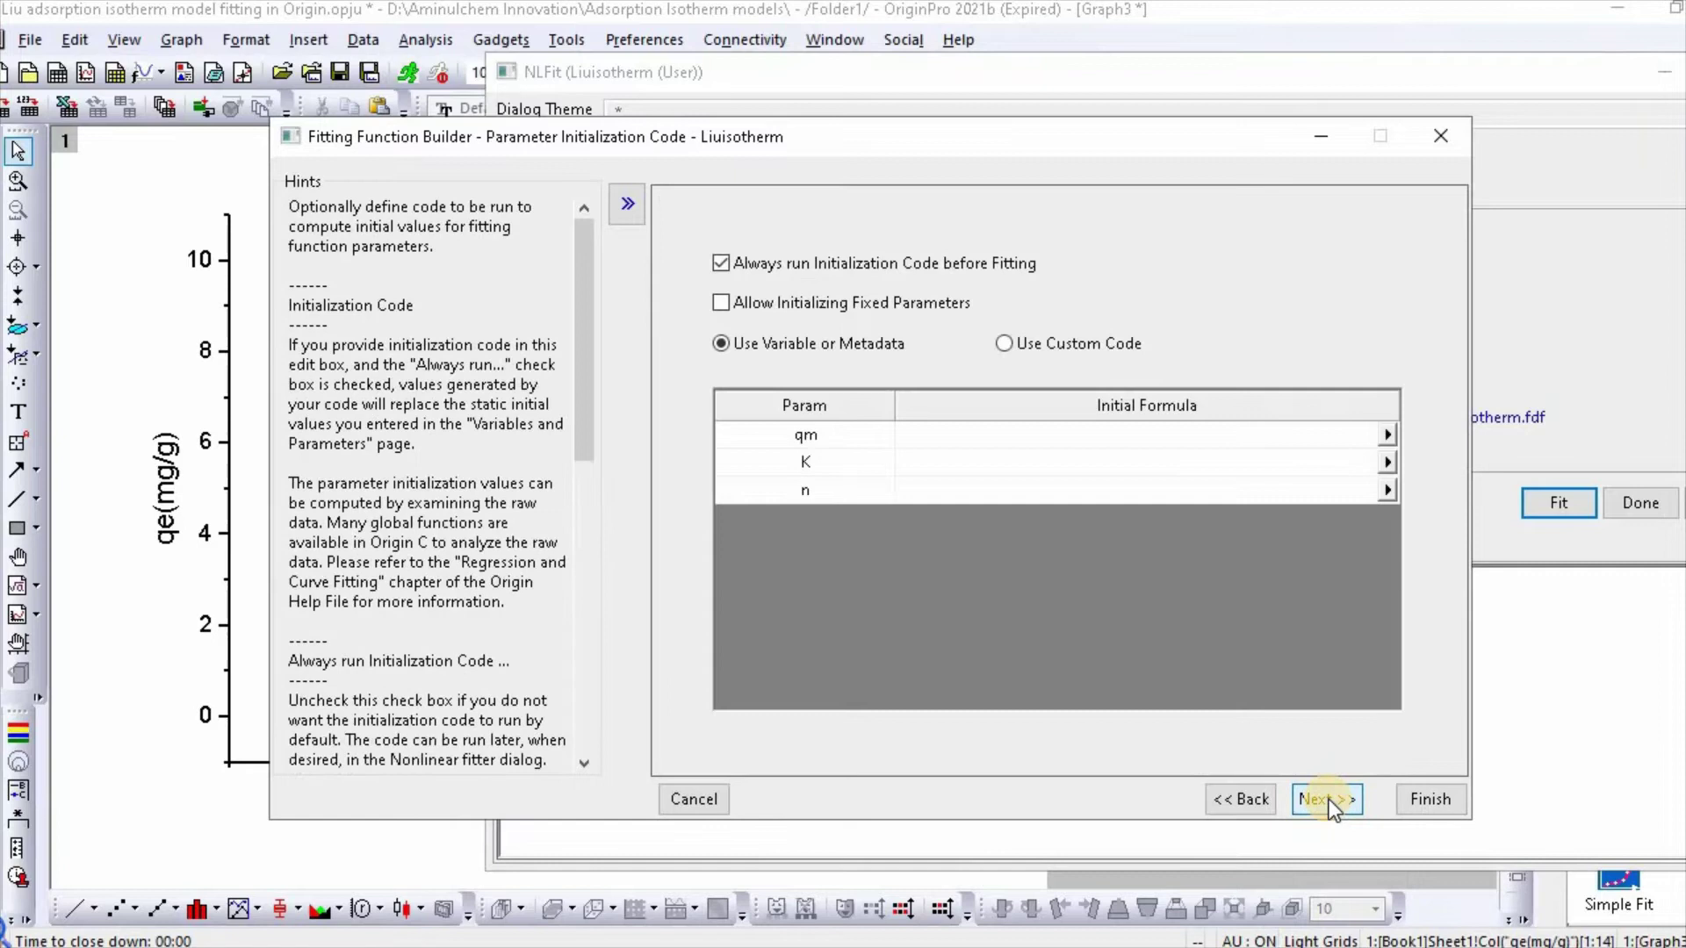
left_click(1311, 799)
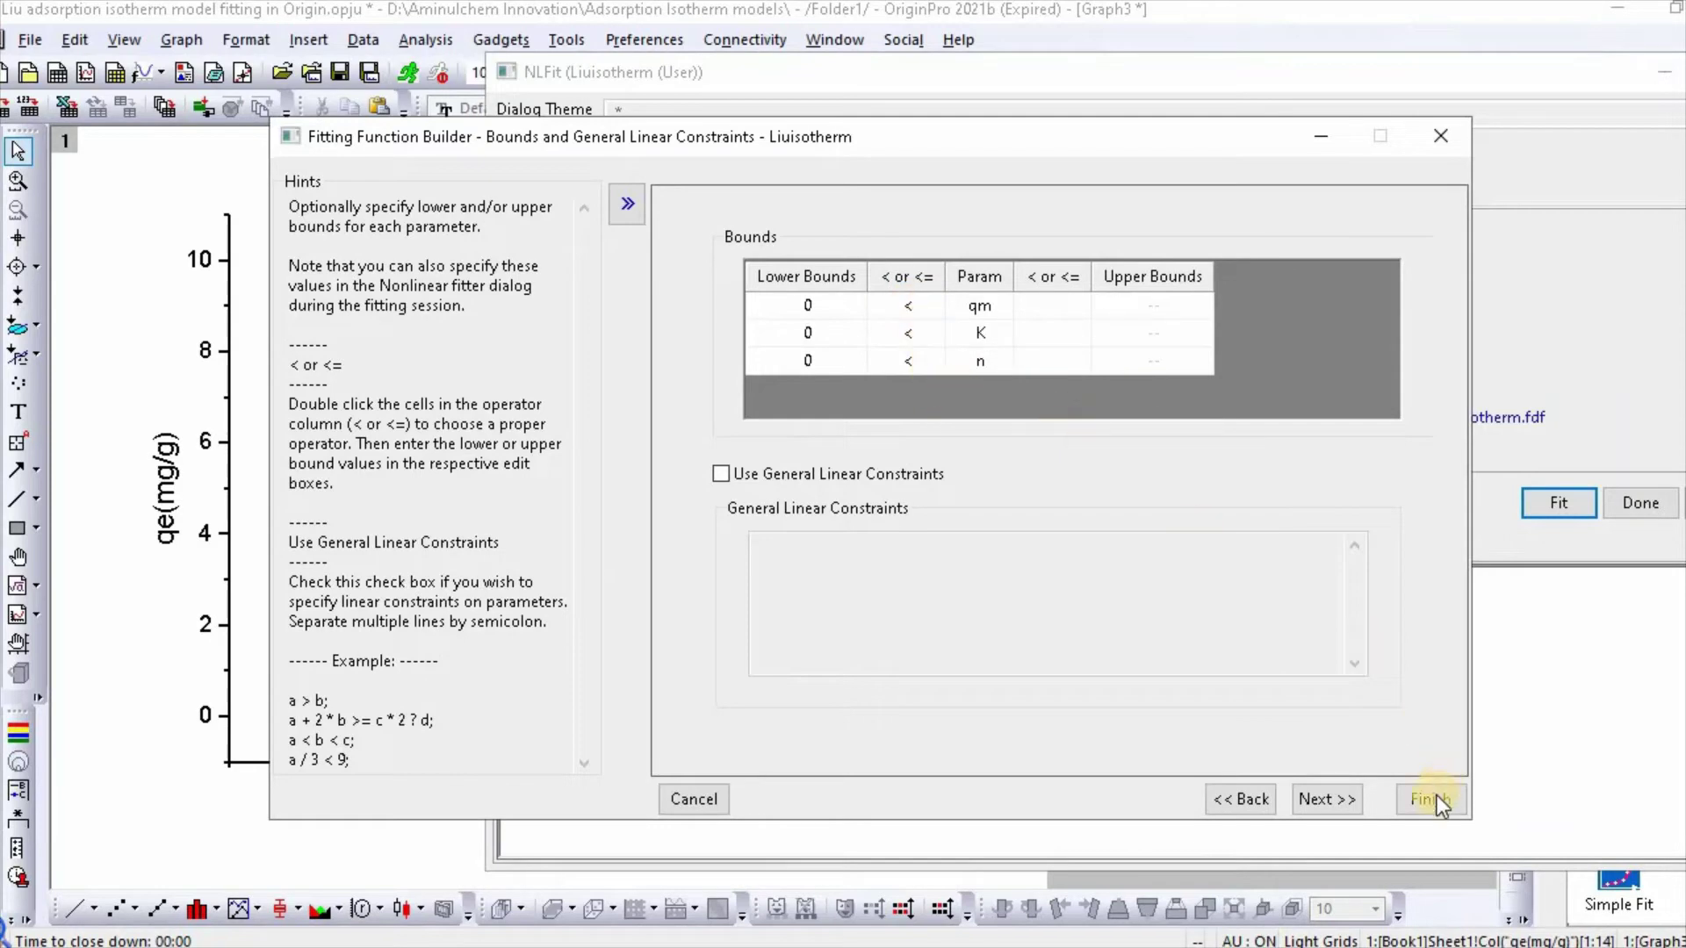
left_click(1323, 799)
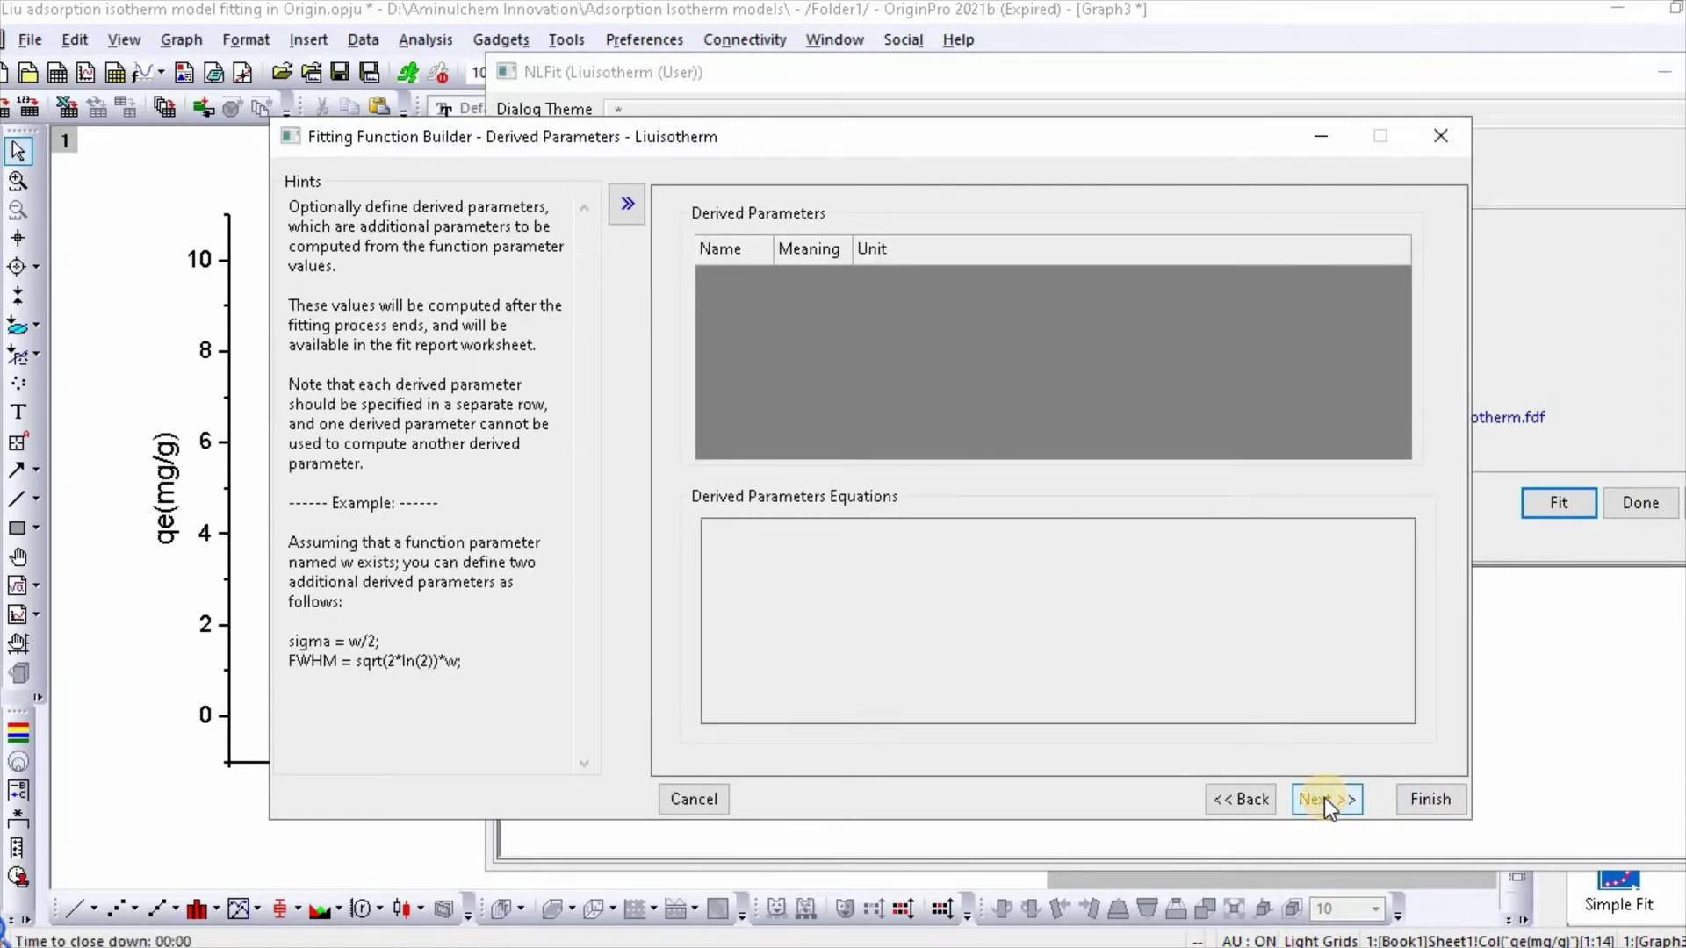
left_click(1325, 800)
left_click(1414, 795)
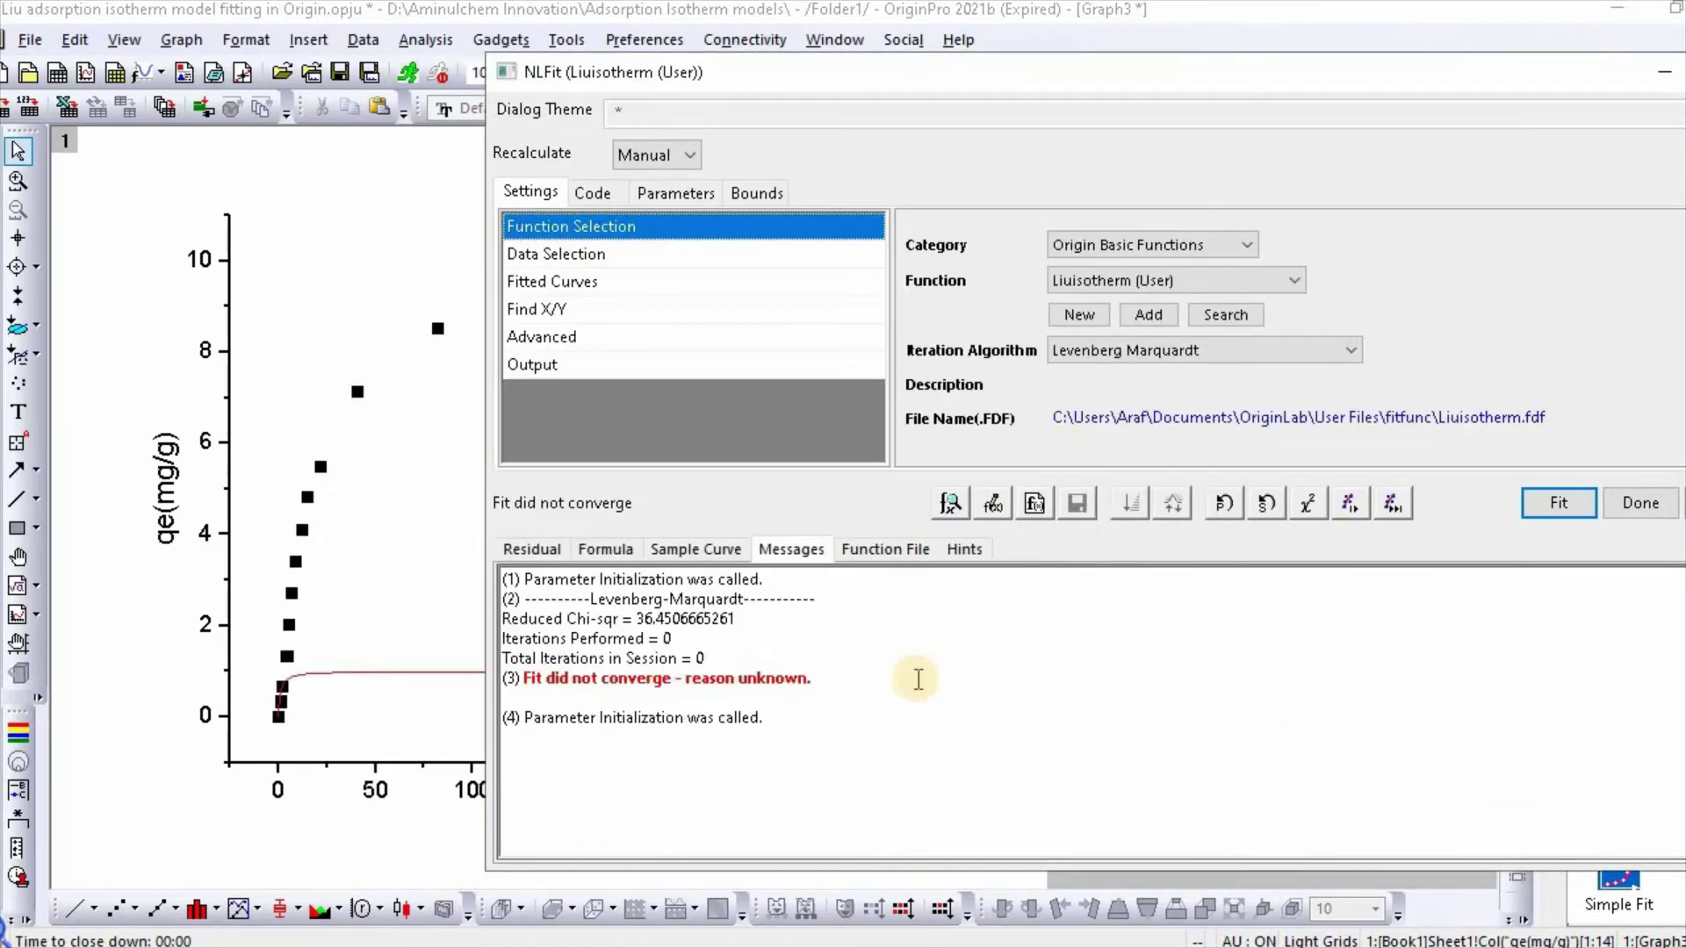
Fit the data with Liuisotherm until converged, giving qm 9.92335, K 0.05757, n 1.21842
left_click_drag(938, 88, 1306, 47)
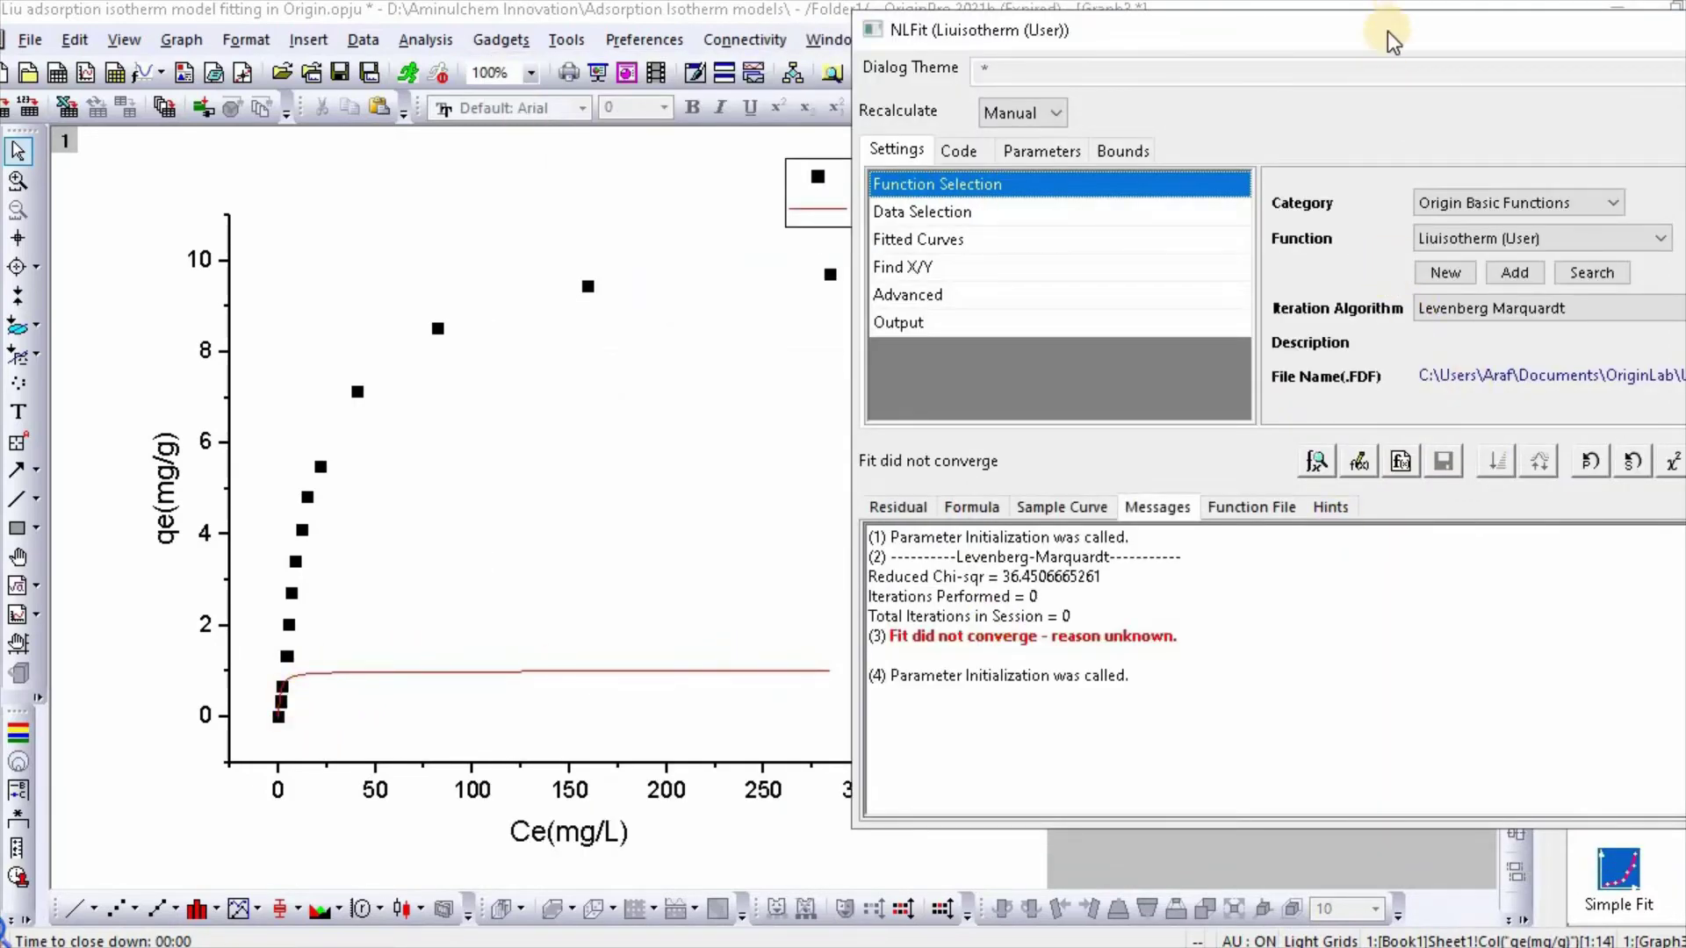
left_click_drag(1295, 57, 950, 102)
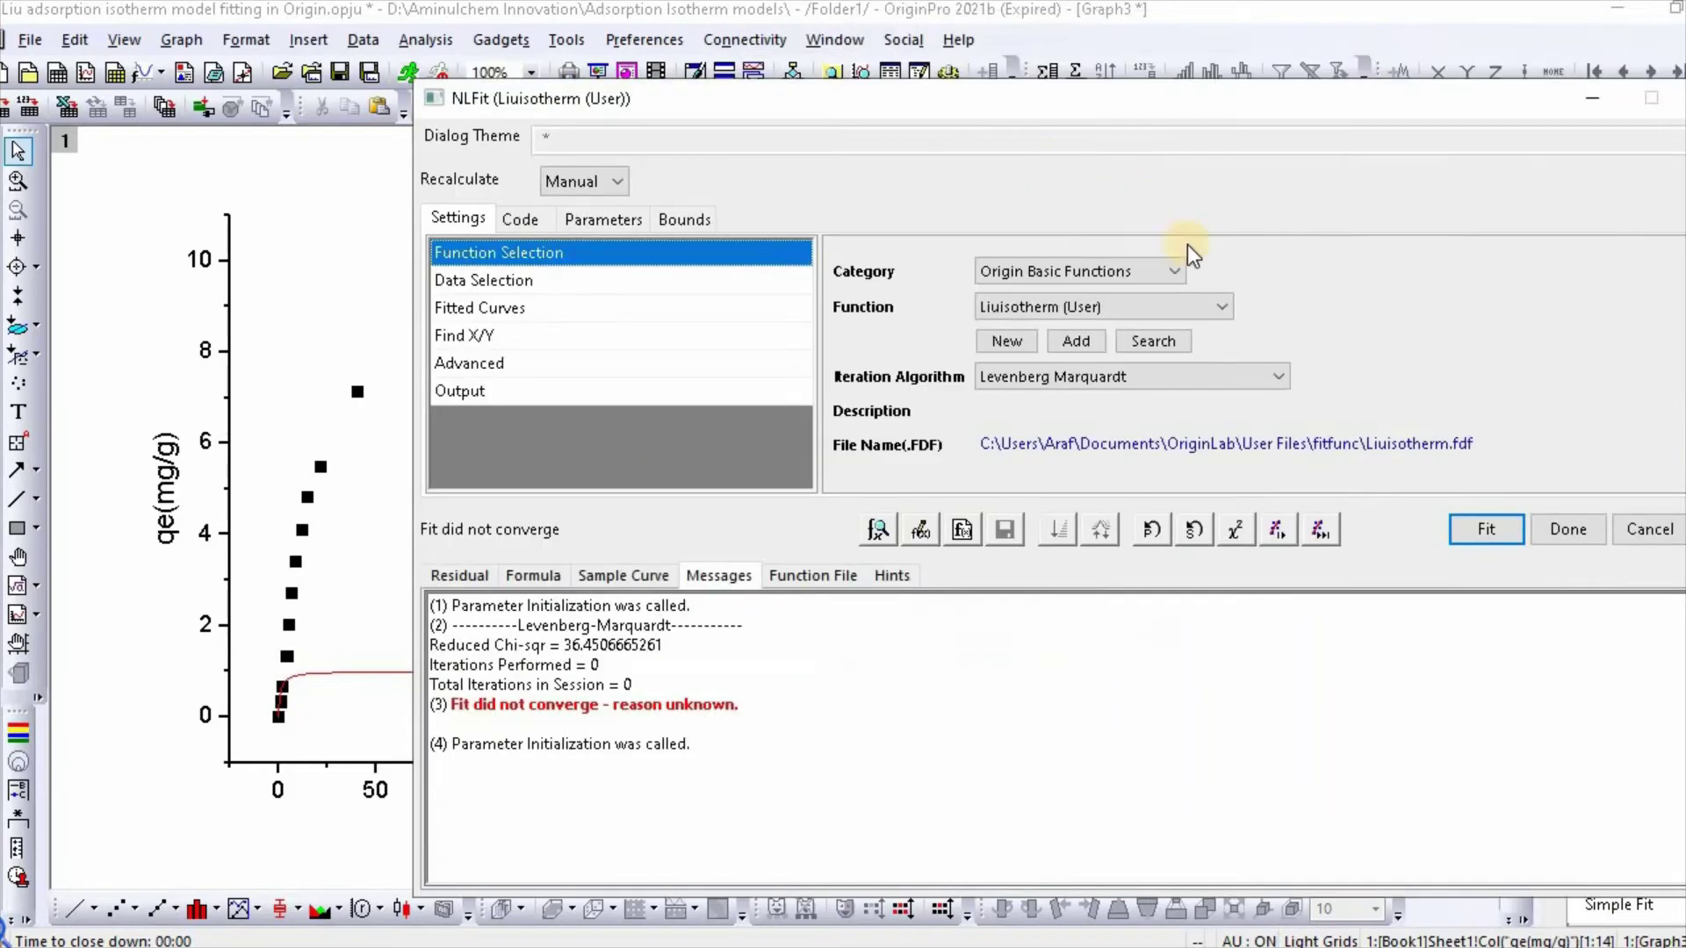
left_click(1274, 527)
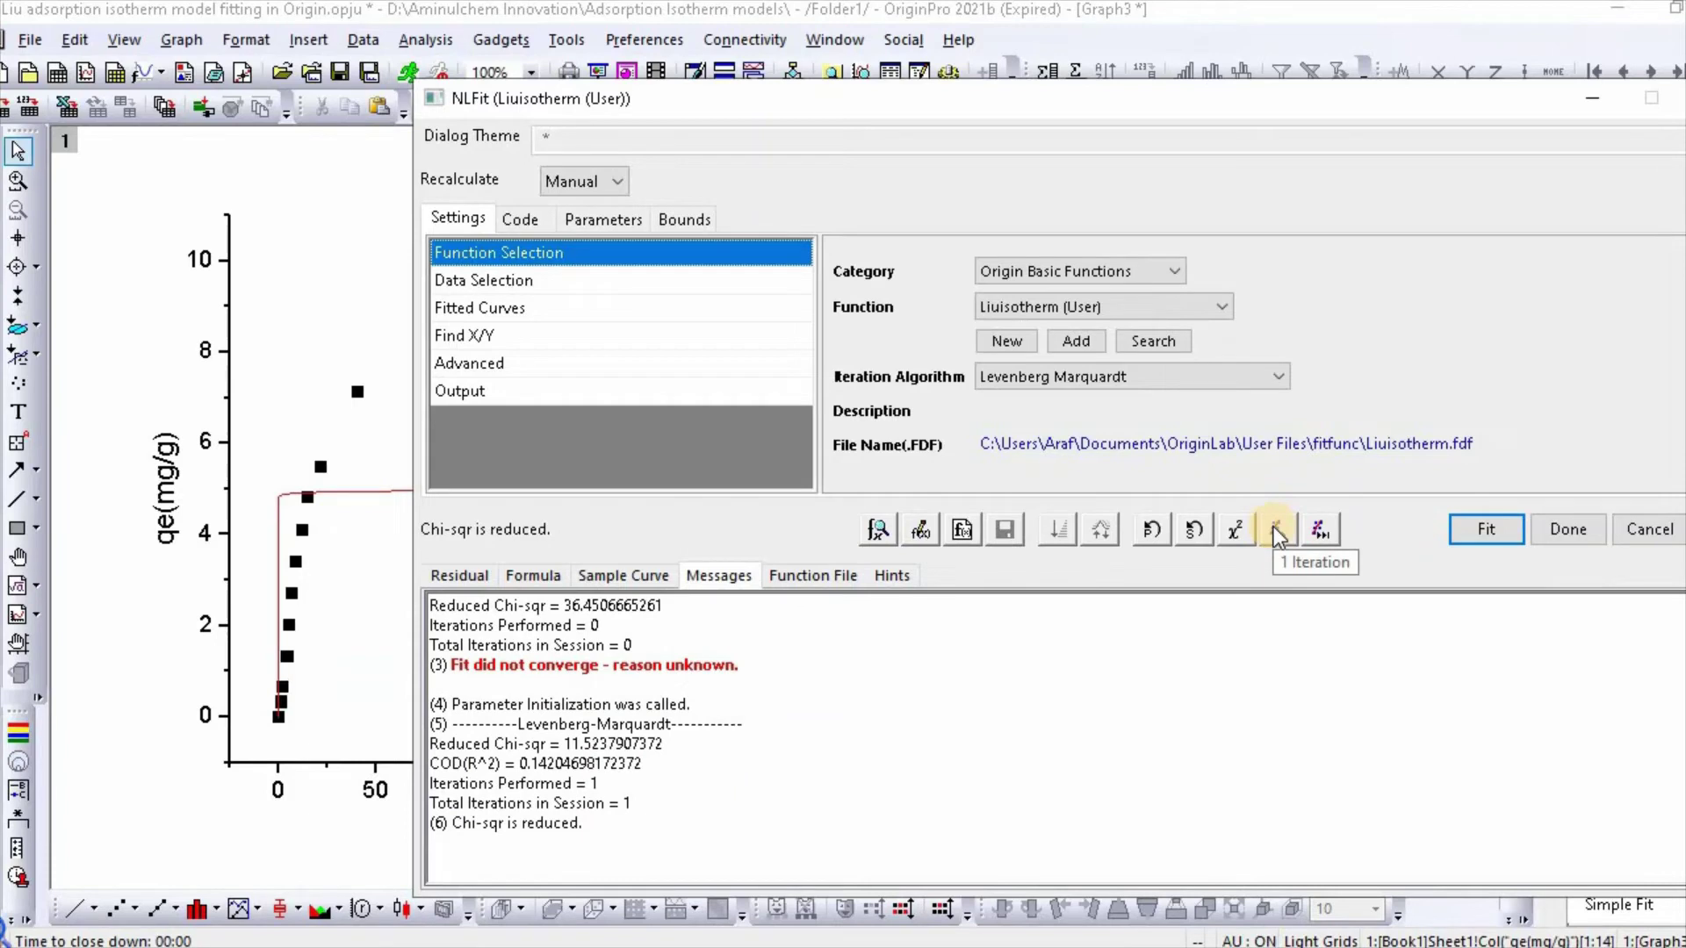
left_click(1322, 528)
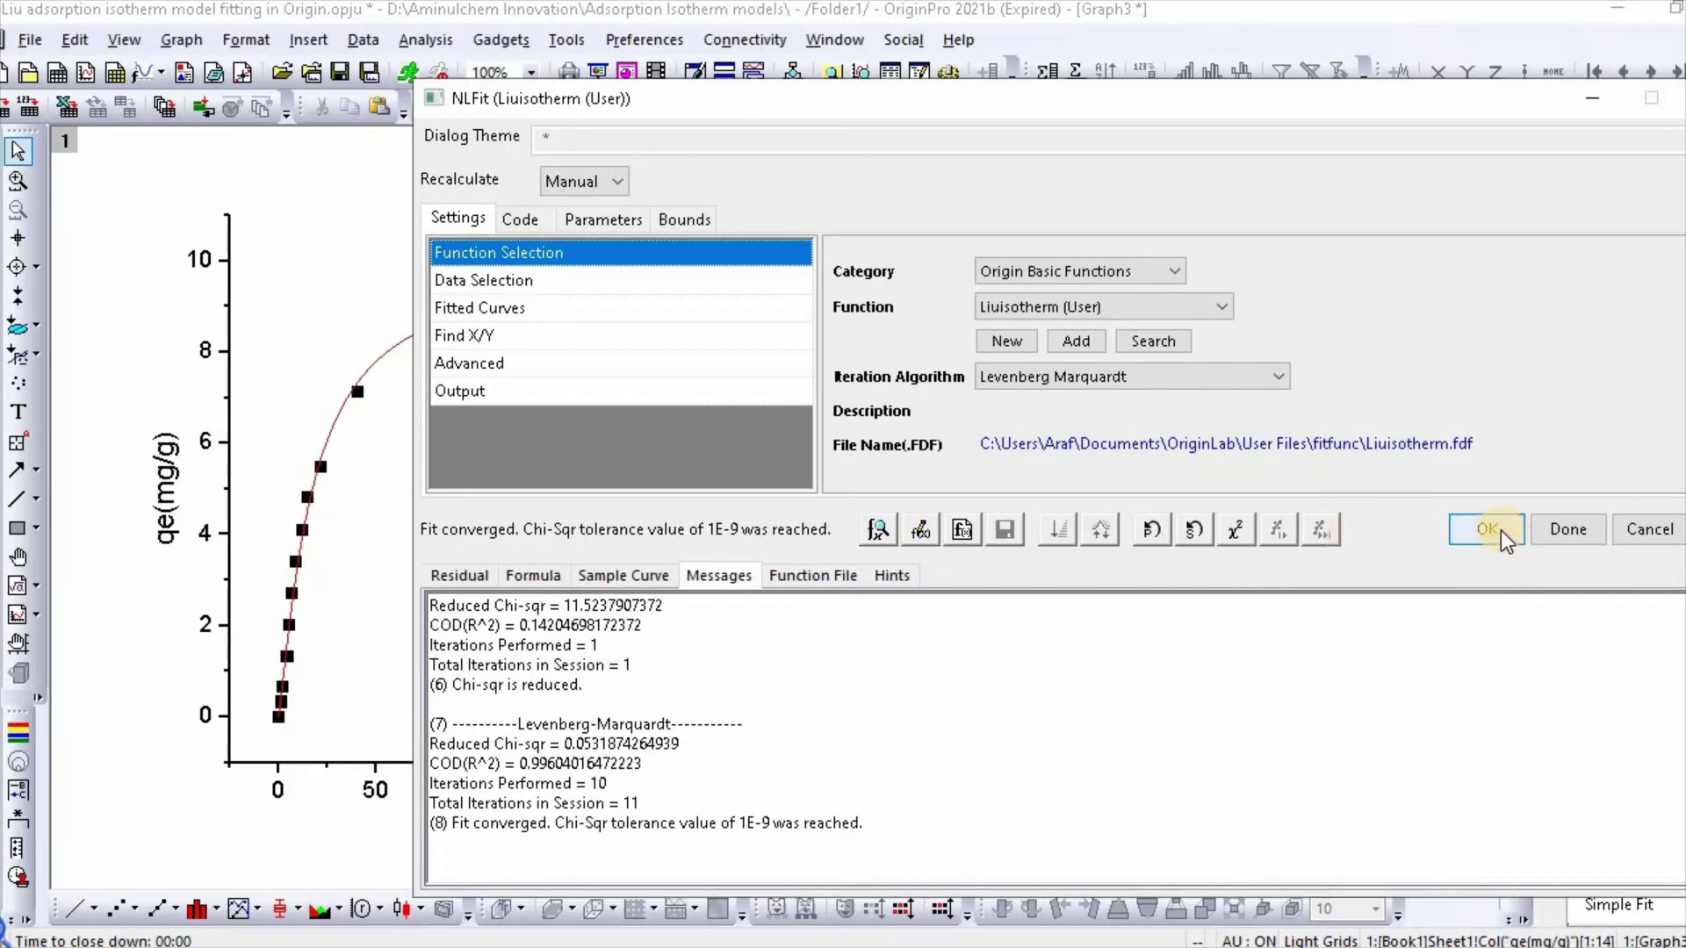
left_click(1500, 531)
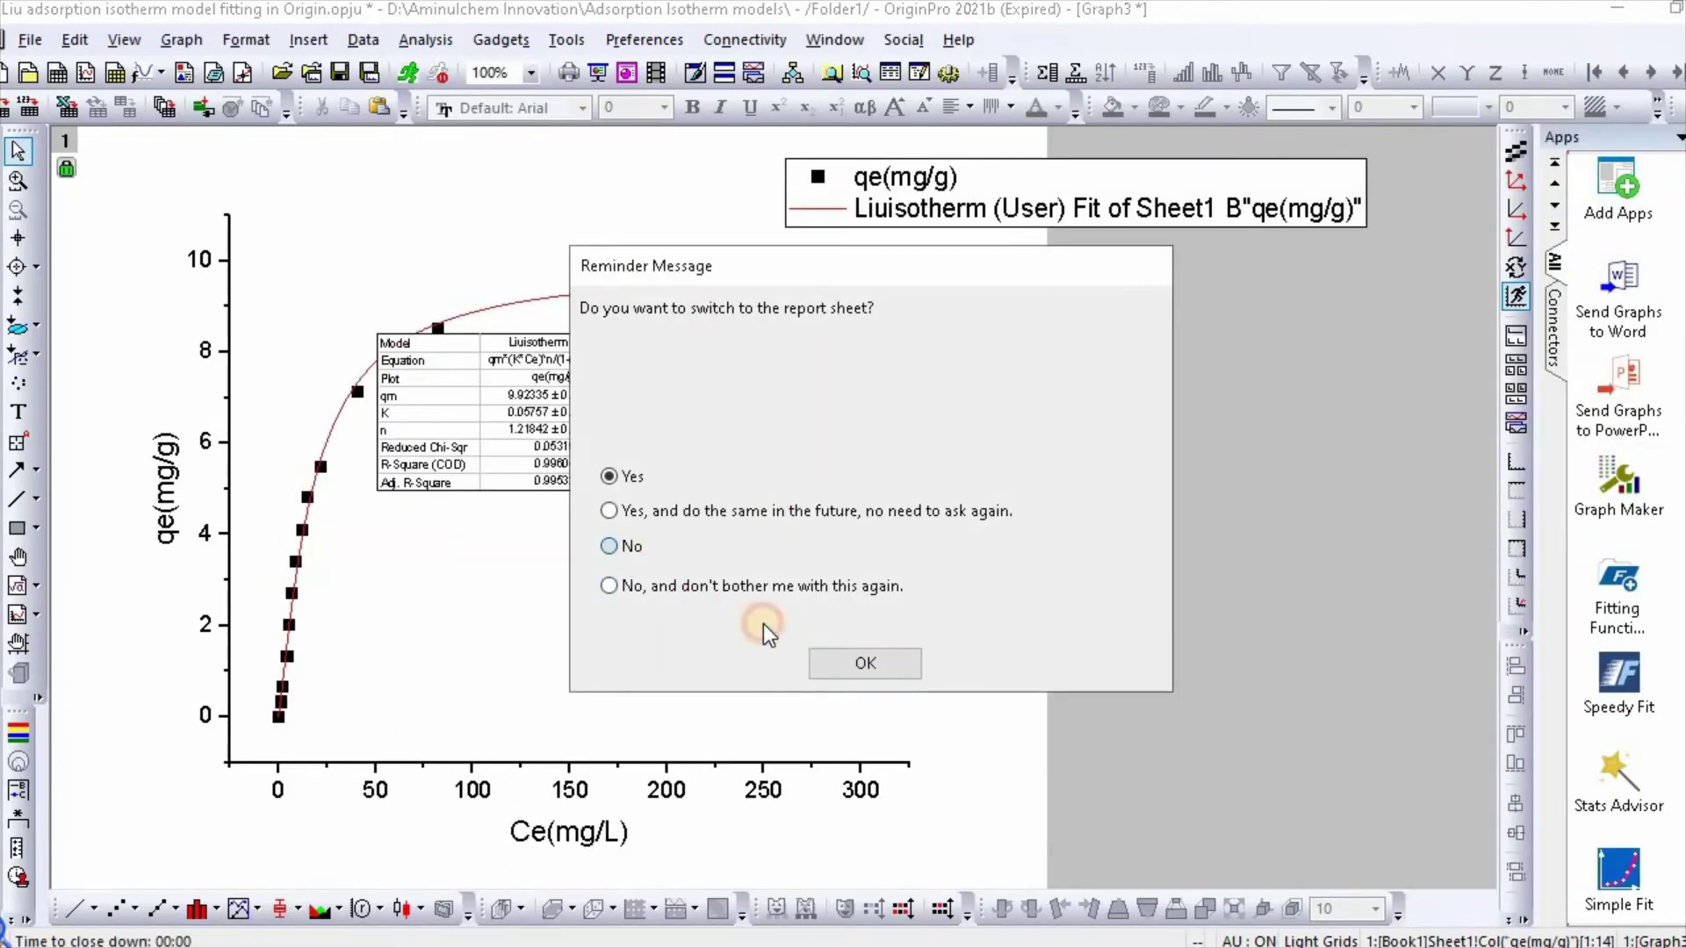
Stay on the graph, enlarge the parameter table to show R-Square 0.99604, and move the save prompt aside
key("Down")
key("Down")
left_click(868, 665)
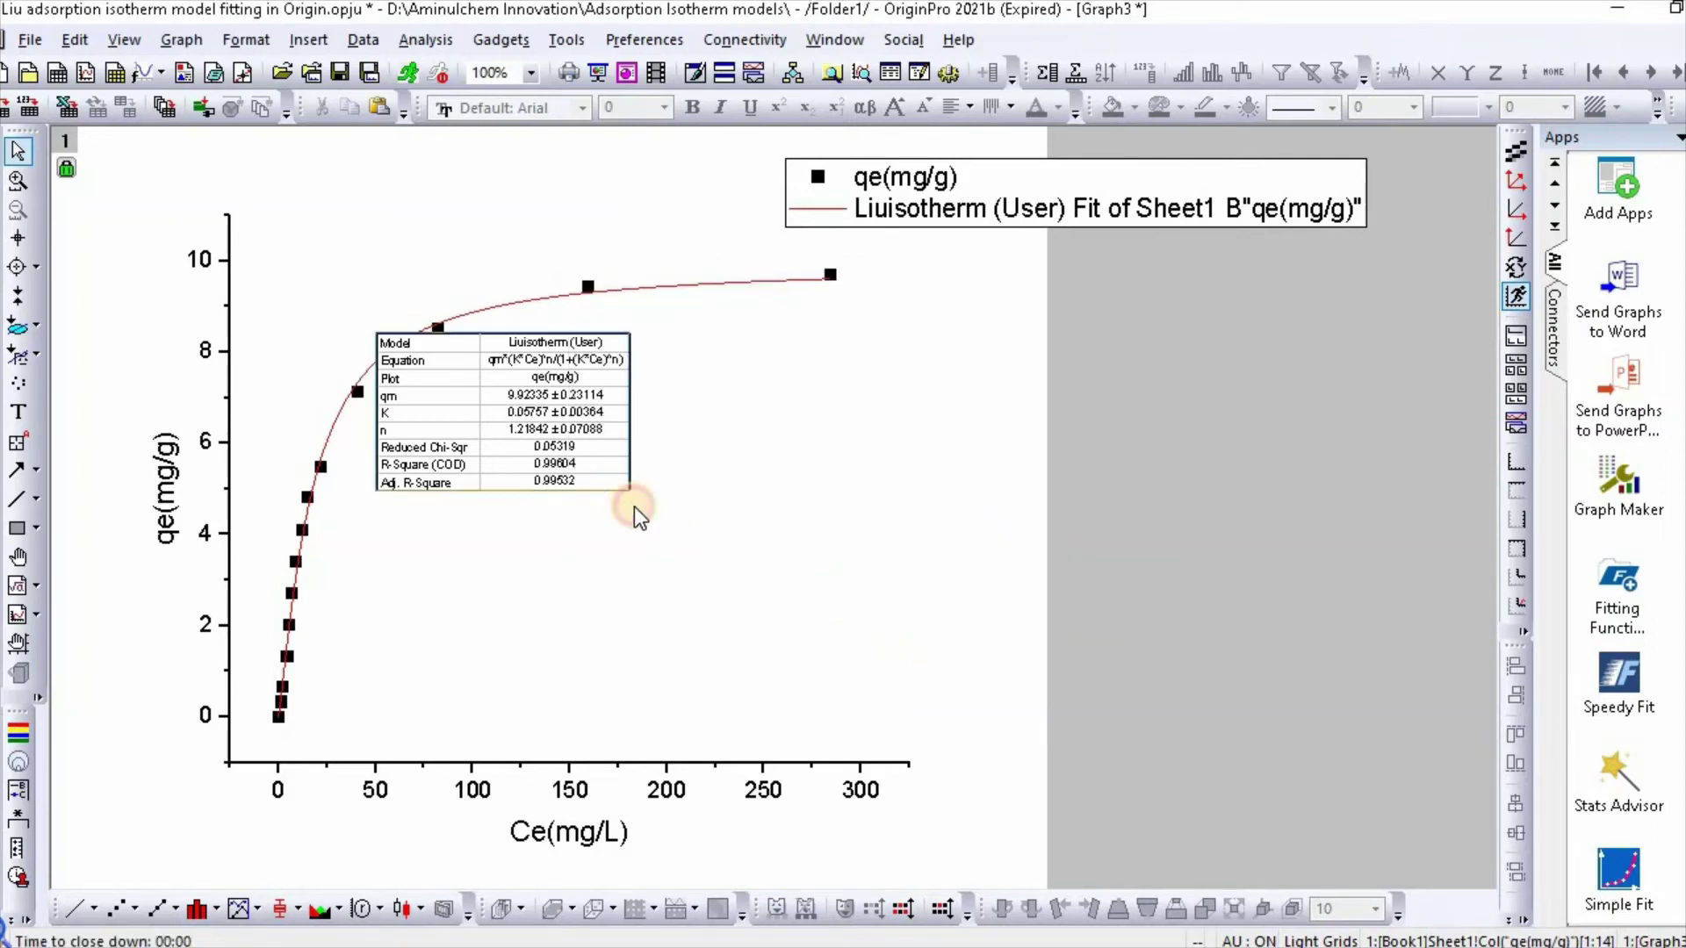
left_click(632, 489)
left_click_drag(631, 488, 826, 612)
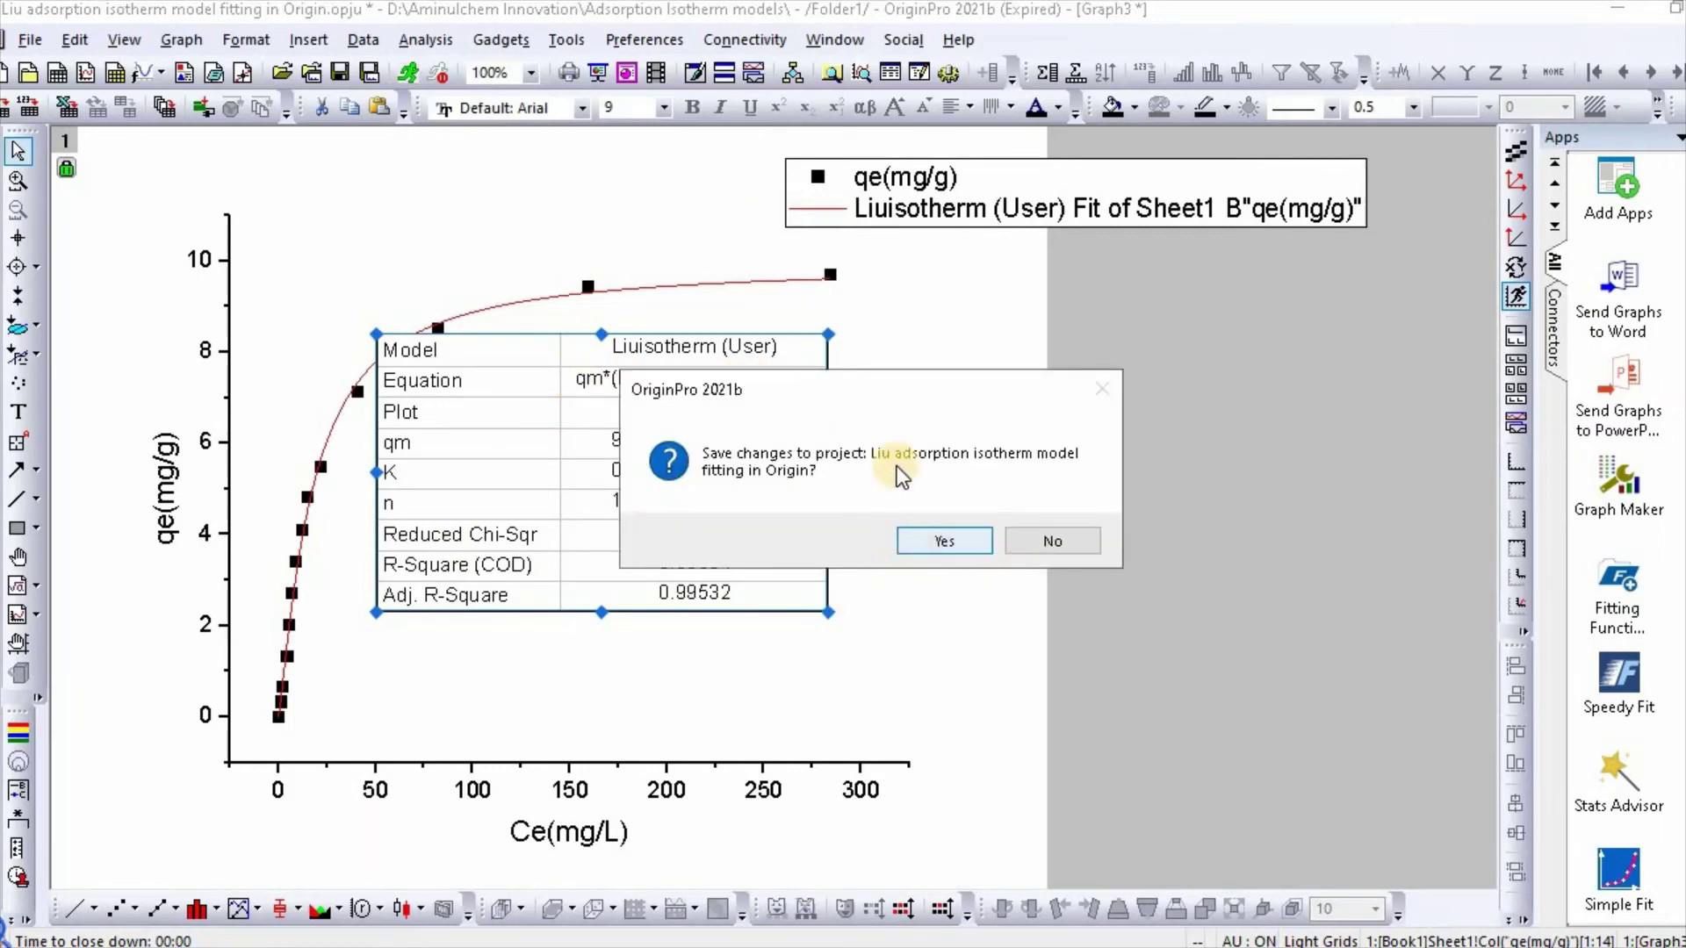
left_click_drag(865, 385, 1209, 357)
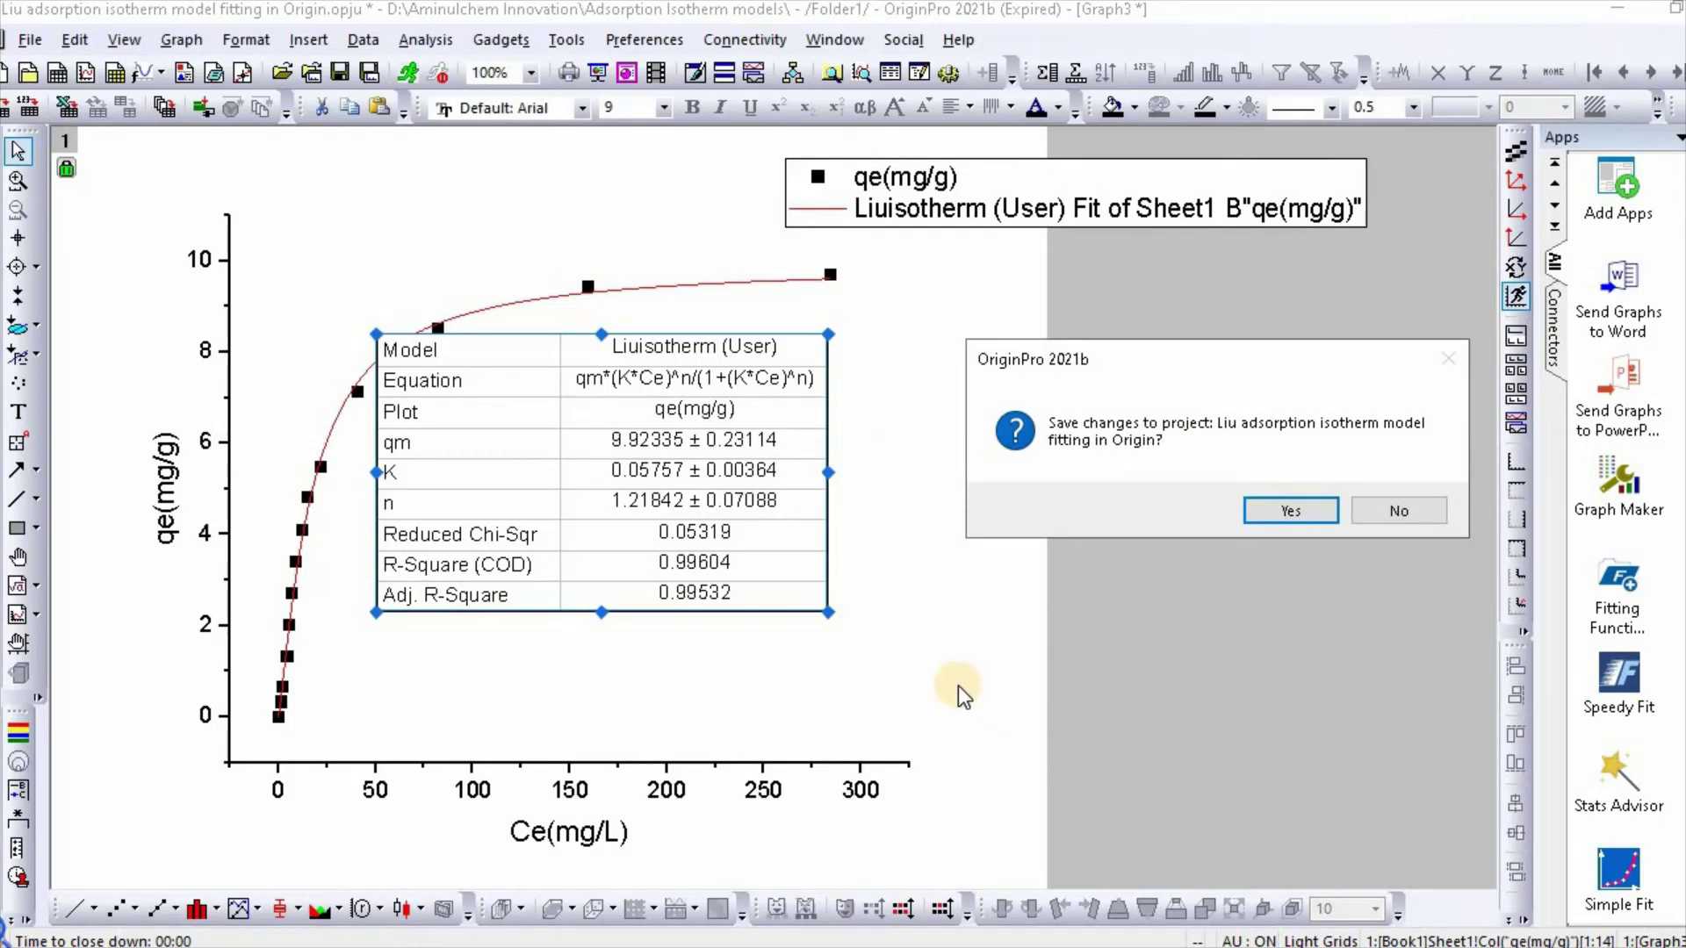